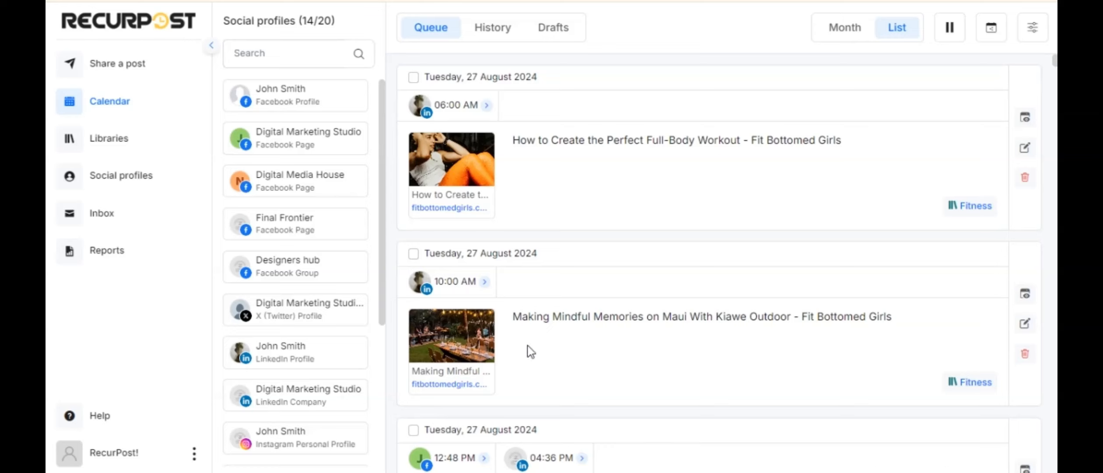
Start a new content library and name it "Recurring Library"
{"action": "left_click", "coordinate": [97, 147]}
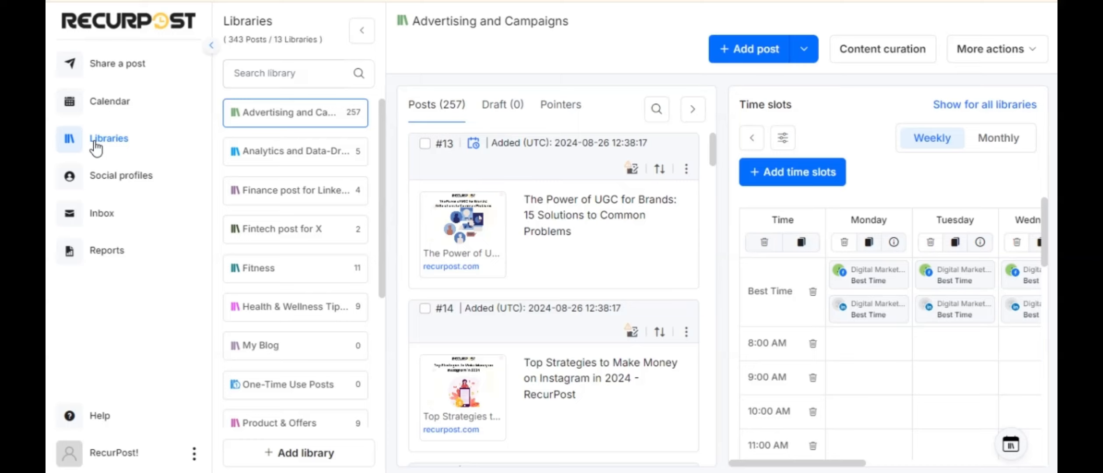
{"action": "left_click", "coordinate": [303, 456]}
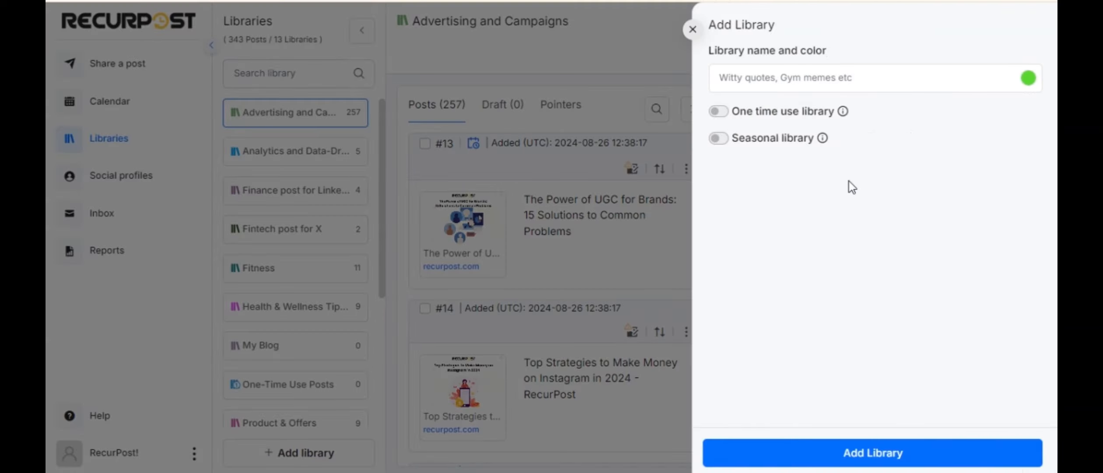
{"action": "left_click", "coordinate": [813, 83]}
{"action": "type", "text": "Rec"}
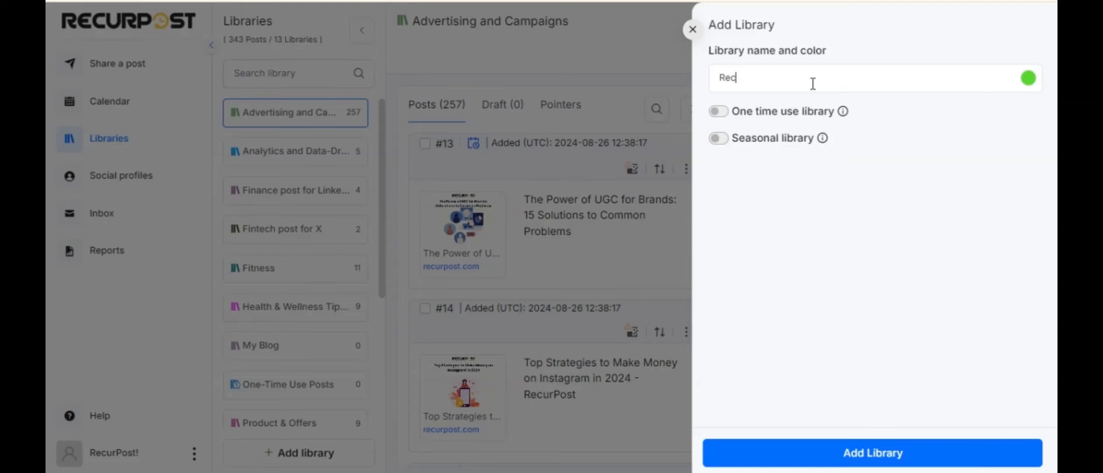
{"action": "type", "text": "urring Library"}
Set the new library's color to blue with RGB 52, 83, 239
{"action": "left_click", "coordinate": [1029, 79]}
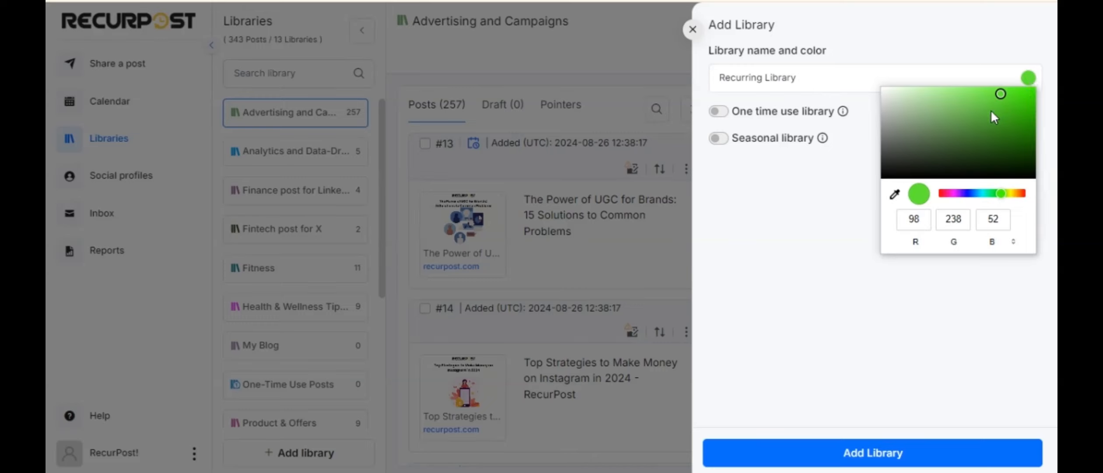
{"action": "left_click", "coordinate": [971, 195]}
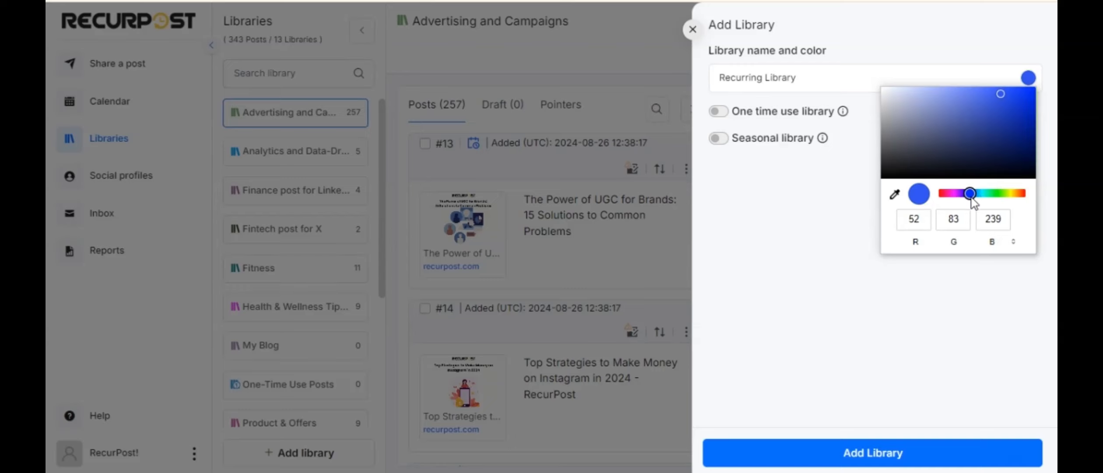
{"action": "left_click", "coordinate": [783, 205]}
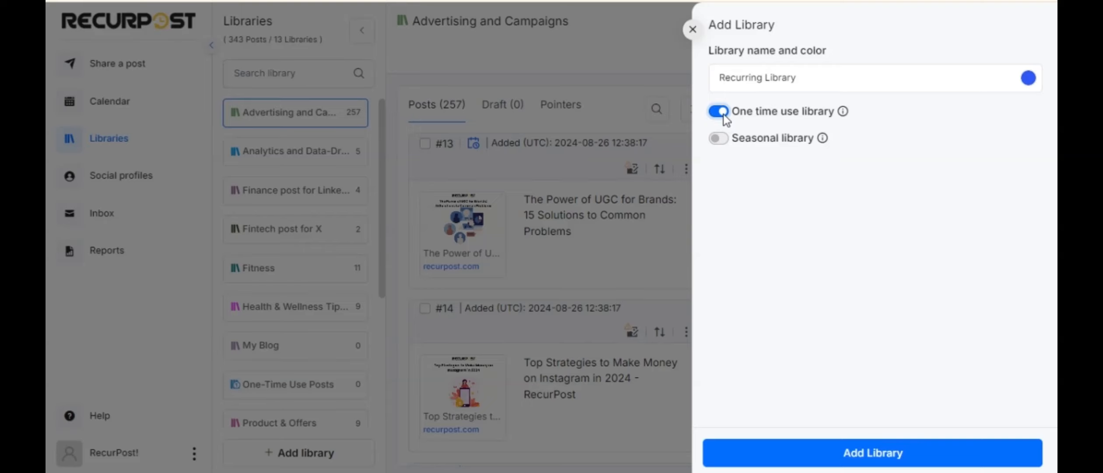
{"action": "left_click", "coordinate": [721, 141]}
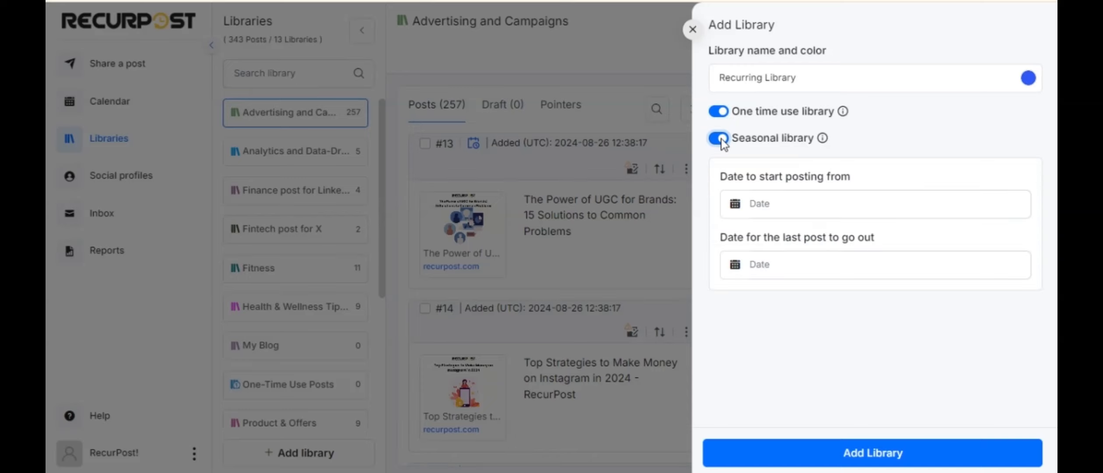
{"action": "left_click", "coordinate": [721, 113]}
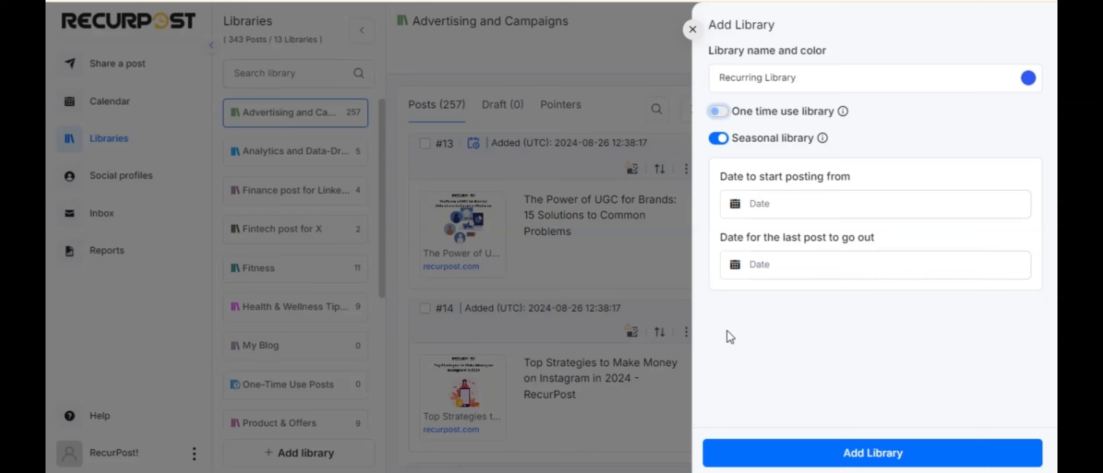
{"action": "left_click", "coordinate": [720, 141]}
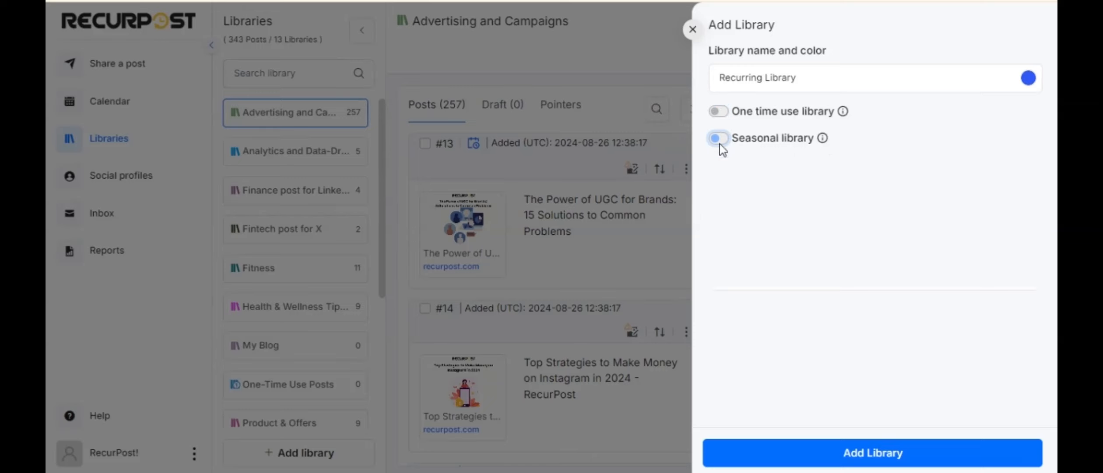
Create the library with the One time use and Seasonal options off
{"action": "left_click", "coordinate": [848, 455]}
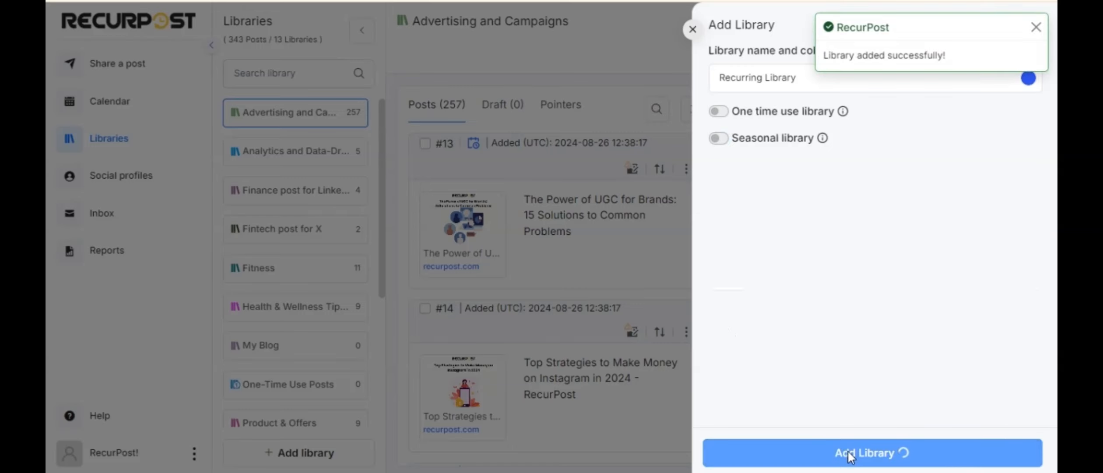
{"action": "scroll", "coordinate": [297, 254], "scroll_direction": "down", "scroll_amount": 3}
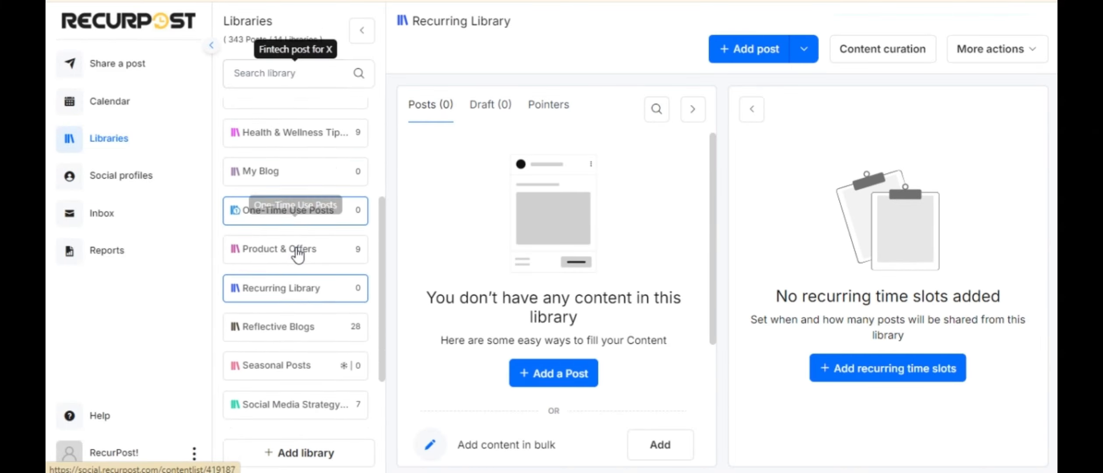
{"action": "scroll", "coordinate": [298, 254], "scroll_direction": "down", "scroll_amount": 2}
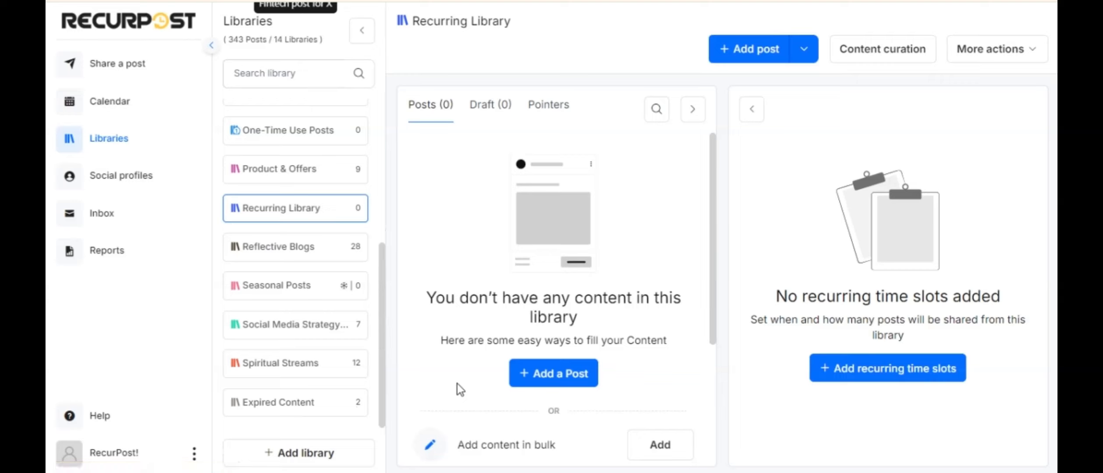
Start a recurring post in Recurring Library and write the quote "To travel is to live." followed by "- Hans"
{"action": "scroll", "coordinate": [457, 383], "scroll_direction": "down", "scroll_amount": 4}
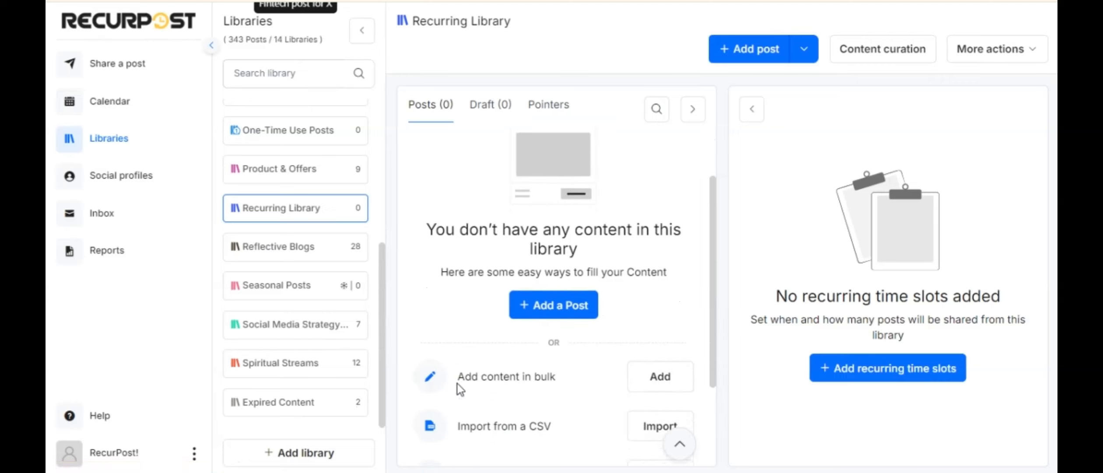
{"action": "scroll", "coordinate": [456, 389], "scroll_direction": "down", "scroll_amount": 1}
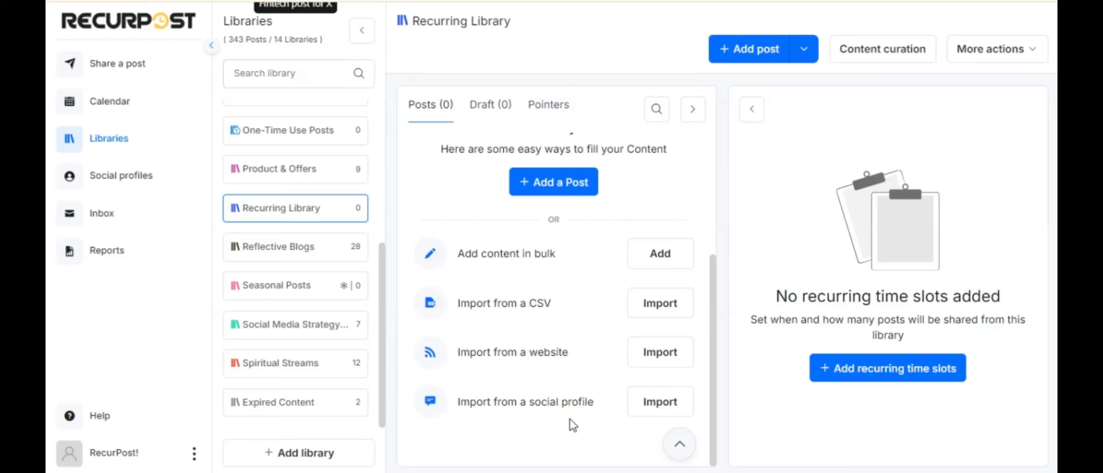
{"action": "scroll", "coordinate": [570, 418], "scroll_direction": "up", "scroll_amount": 3}
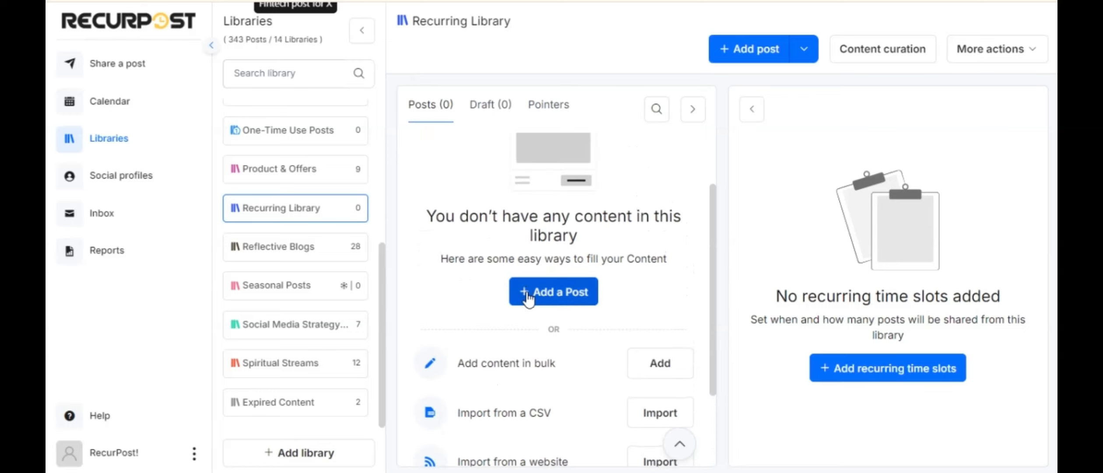
{"action": "left_click", "coordinate": [529, 299]}
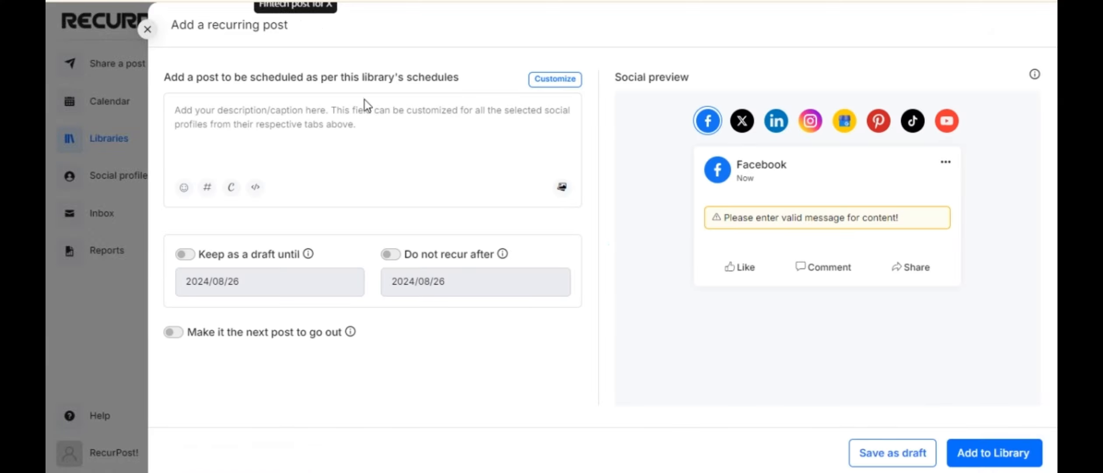
{"action": "left_click", "coordinate": [368, 110]}
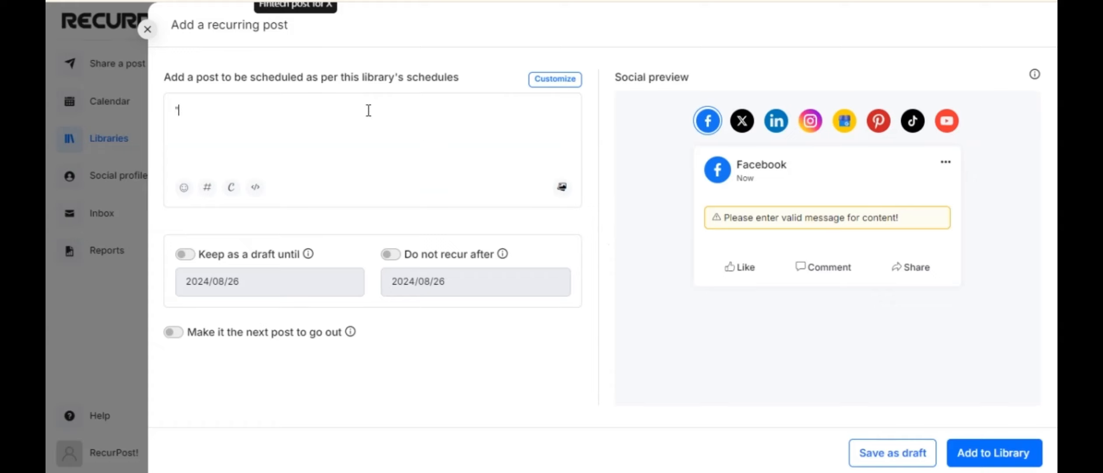
{"action": "type", "text": "\"To li"}
{"action": "key", "text": "BackSpace"}
{"action": "key", "text": "BackSpace"}
{"action": "key", "text": "BackSpace"}
{"action": "key", "text": "BackSpace"}
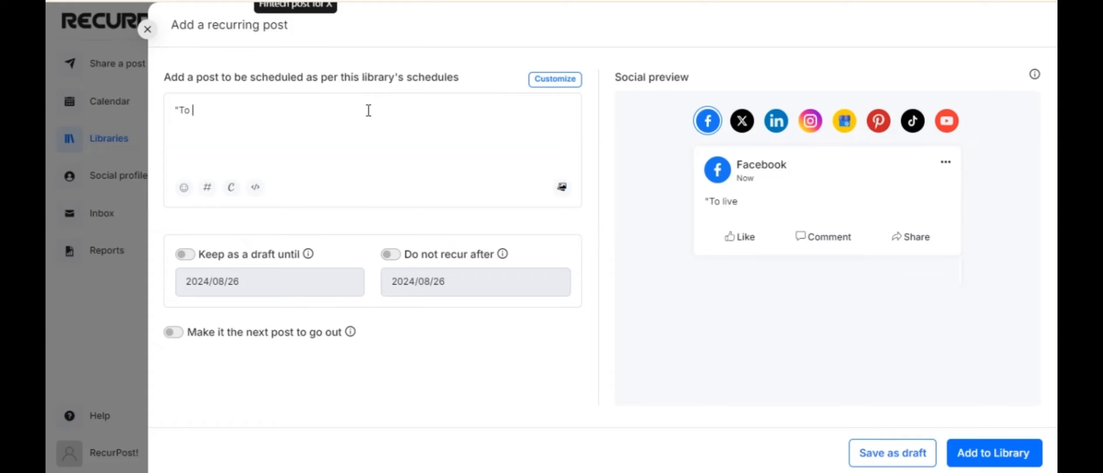
{"action": "type", "text": "travel is to live.\" - Hans "}
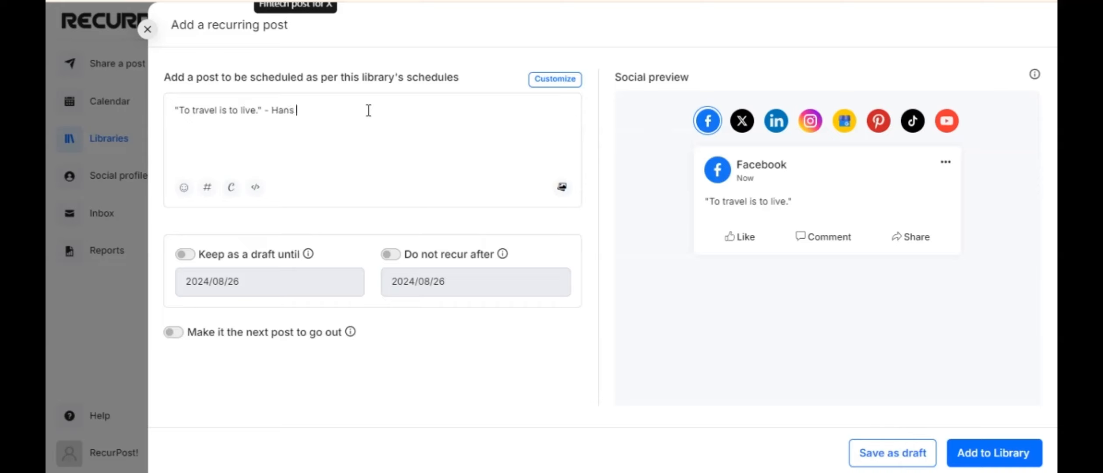
Complete the quote's attribution in the caption as "Hans Christian Andersen", with a capital C in Christian
{"action": "type", "text": "christian"}
{"action": "key", "text": "BackSpace"}
{"action": "key", "text": "BackSpace"}
{"action": "key", "text": "BackSpace"}
{"action": "key", "text": "BackSpace"}
{"action": "key", "text": "BackSpace"}
{"action": "key", "text": "BackSpace"}
{"action": "key", "text": "BackSpace"}
{"action": "key", "text": "BackSpace"}
{"action": "key", "text": "BackSpace"}
{"action": "key", "text": "BackSpace"}
{"action": "type", "text": "christian Andersen"}
{"action": "left_click", "coordinate": [304, 113]}
{"action": "key", "text": "BackSpace"}
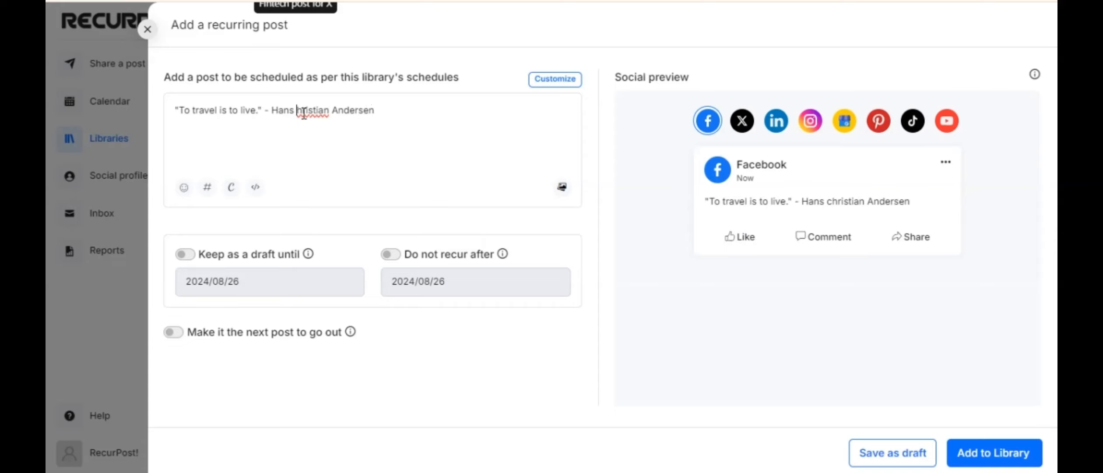
{"action": "type", "text": "C"}
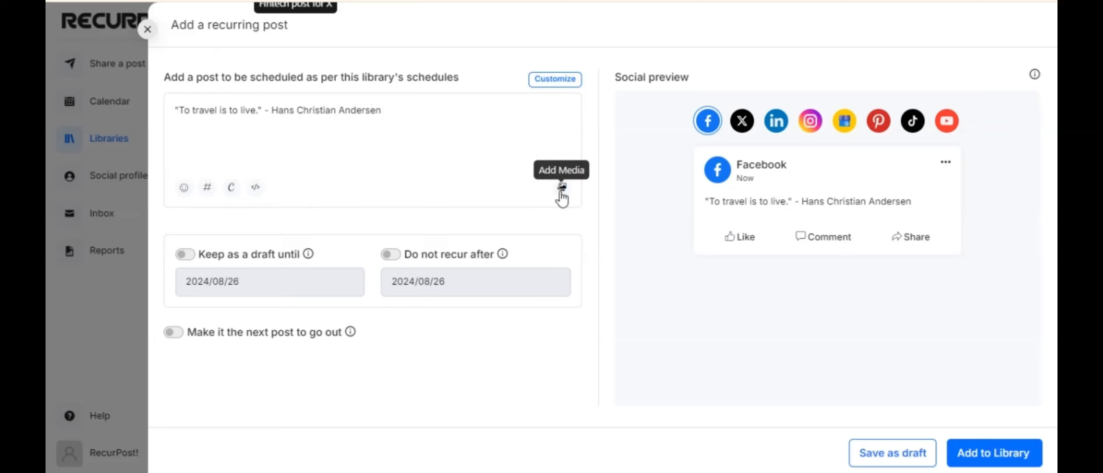
Upload a video from the computer to the post and add the post to the library
{"action": "left_click", "coordinate": [562, 188]}
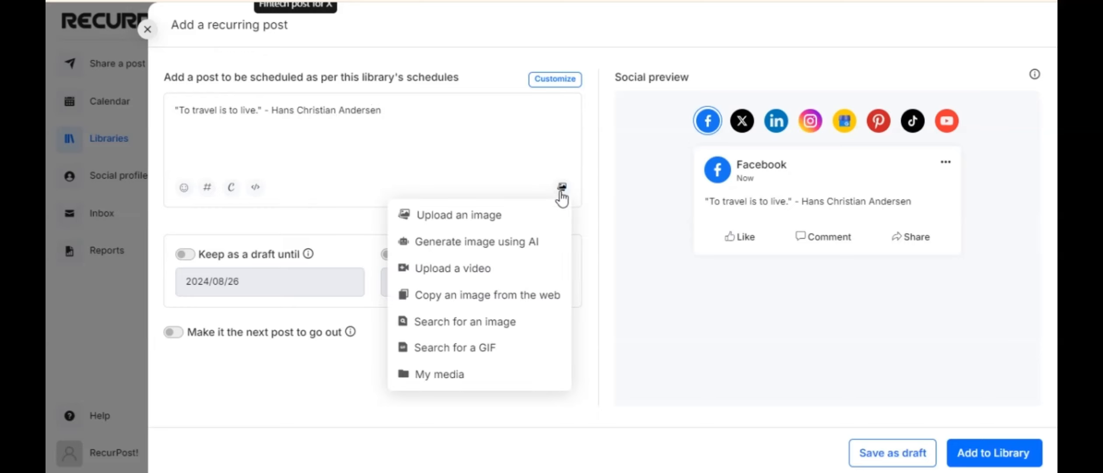
{"action": "left_click", "coordinate": [468, 268]}
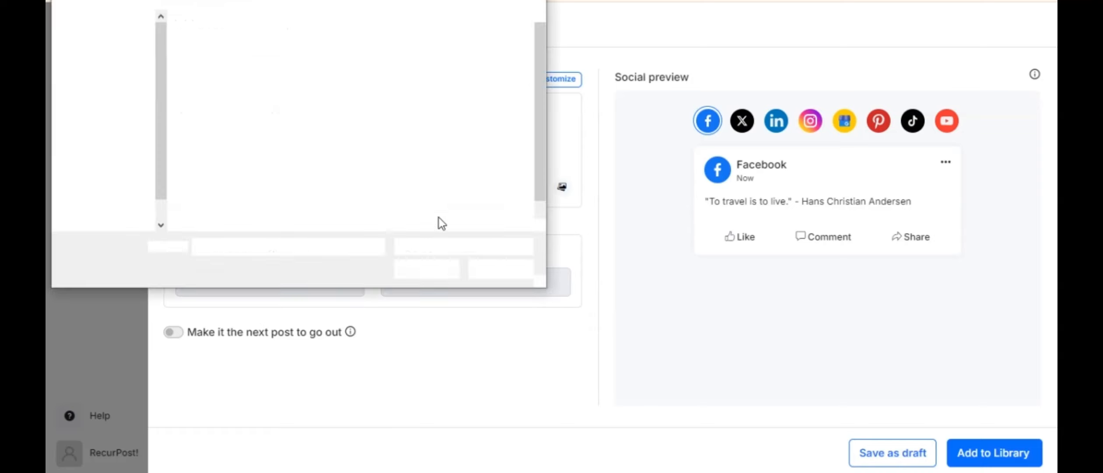
{"action": "double_click", "coordinate": [293, 80]}
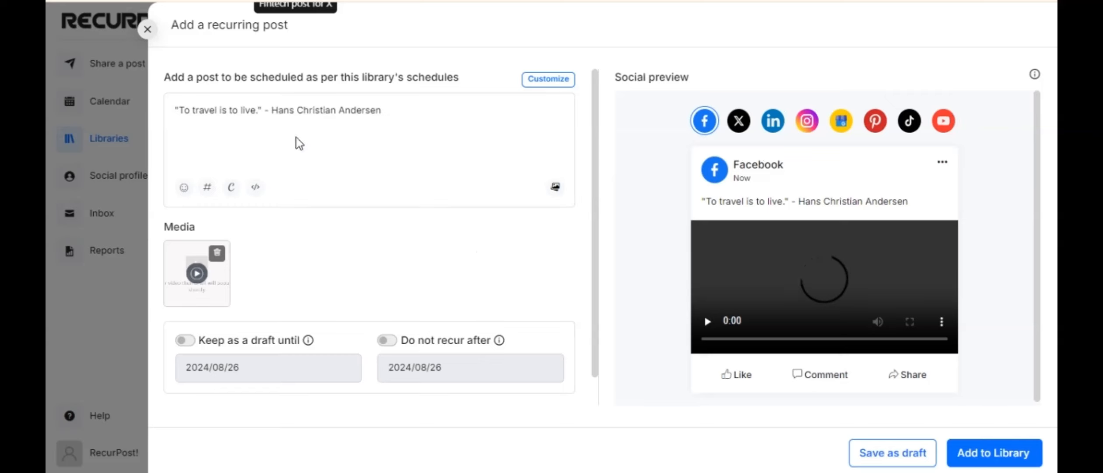
{"action": "scroll", "coordinate": [475, 188], "scroll_direction": "down", "scroll_amount": 1}
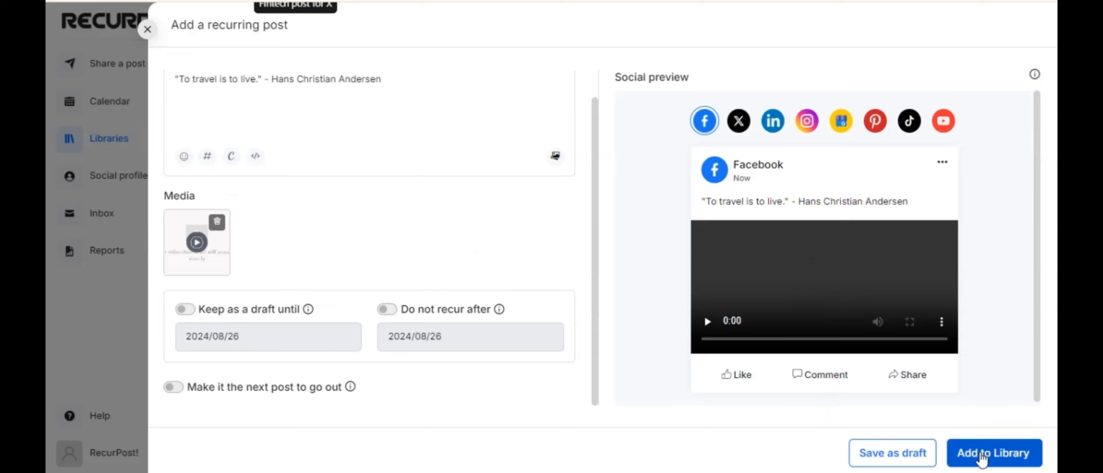
{"action": "left_click", "coordinate": [980, 456]}
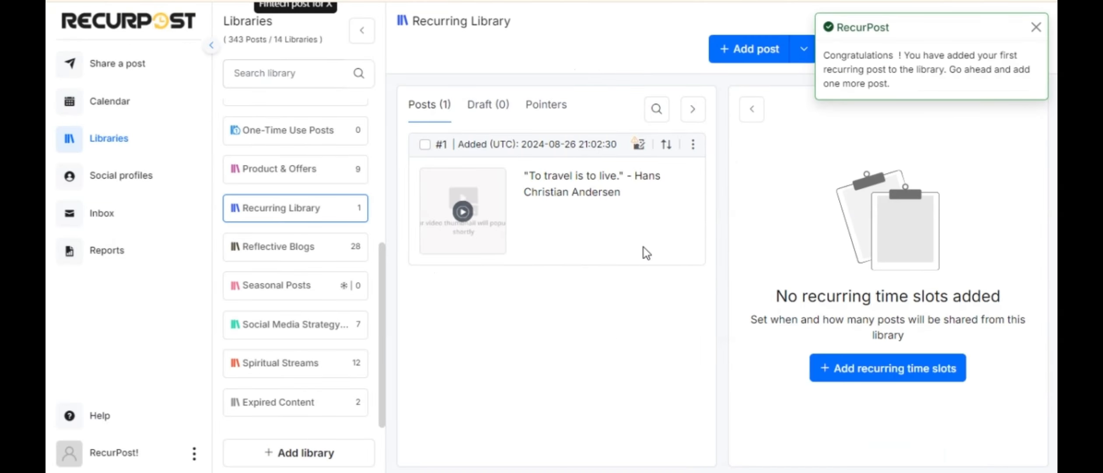
{"action": "left_click", "coordinate": [1035, 28]}
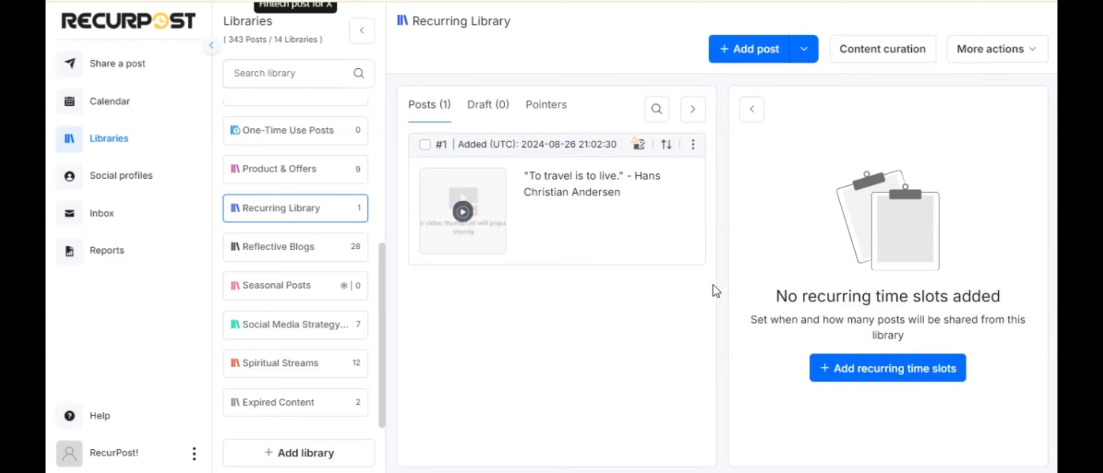
Start adding recurring time slots to Recurring Library and select the Digital Media House and Digital Marketing Facebook pages
{"action": "left_click", "coordinate": [884, 375]}
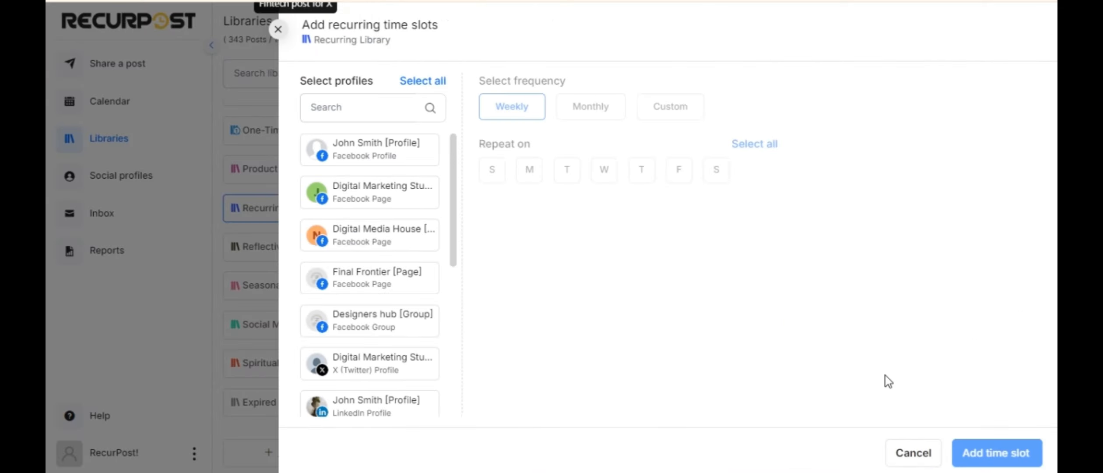
{"action": "left_click", "coordinate": [388, 245]}
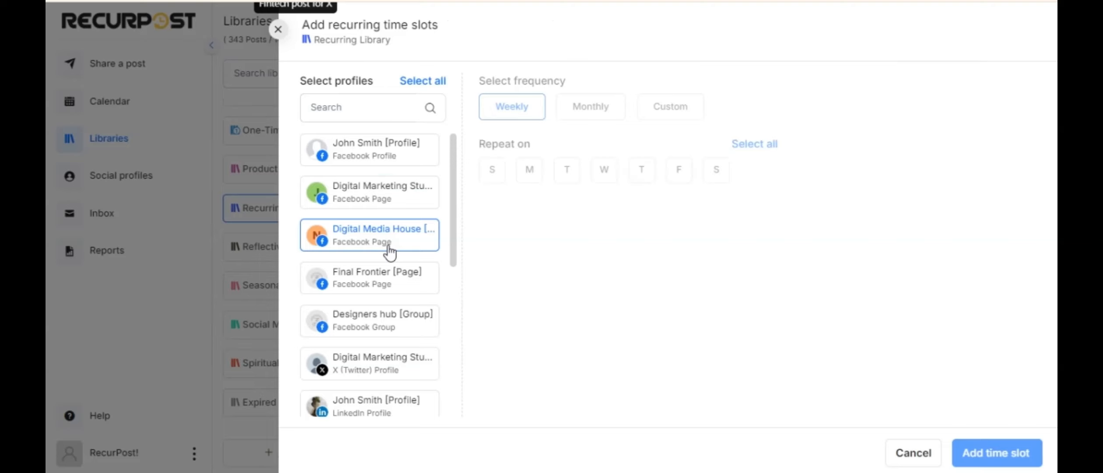
{"action": "scroll", "coordinate": [389, 252], "scroll_direction": "down", "scroll_amount": 5}
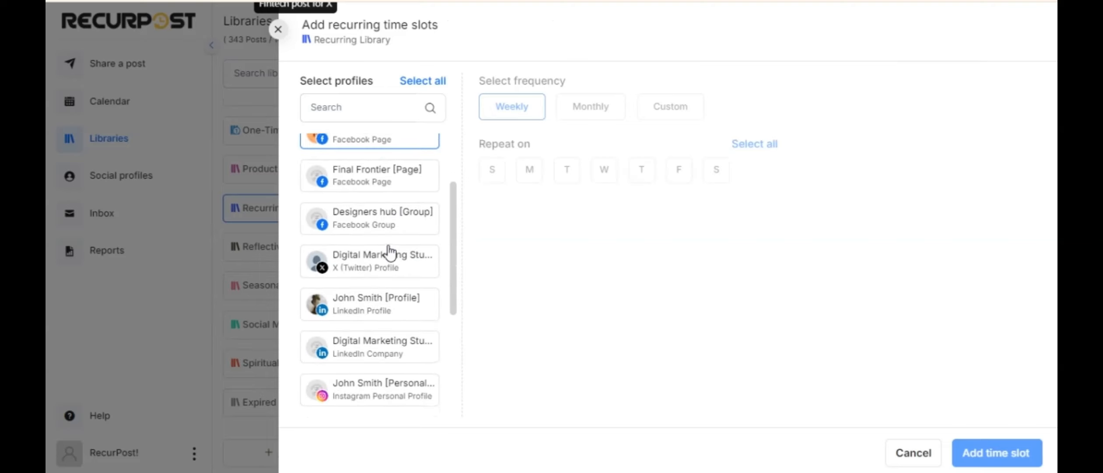
{"action": "scroll", "coordinate": [389, 253], "scroll_direction": "down", "scroll_amount": 2}
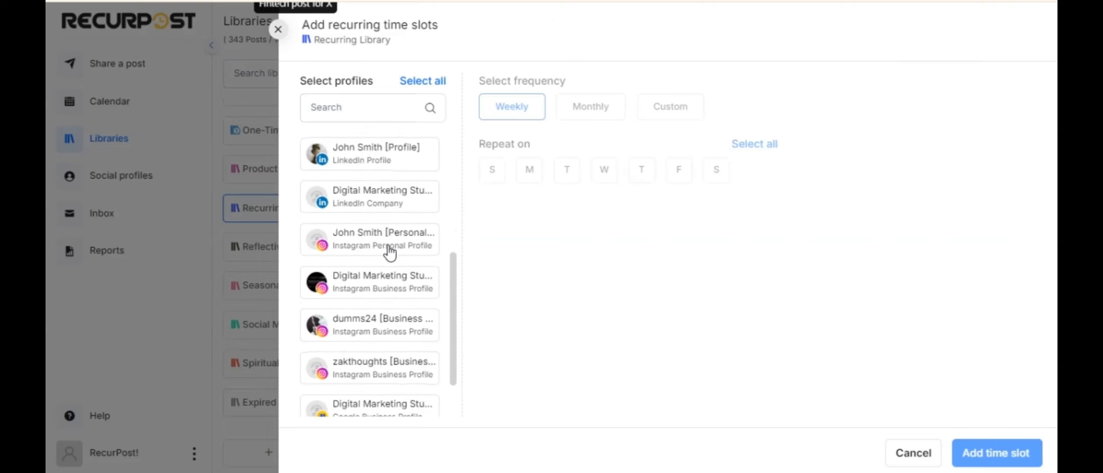
{"action": "scroll", "coordinate": [389, 252], "scroll_direction": "up", "scroll_amount": 7}
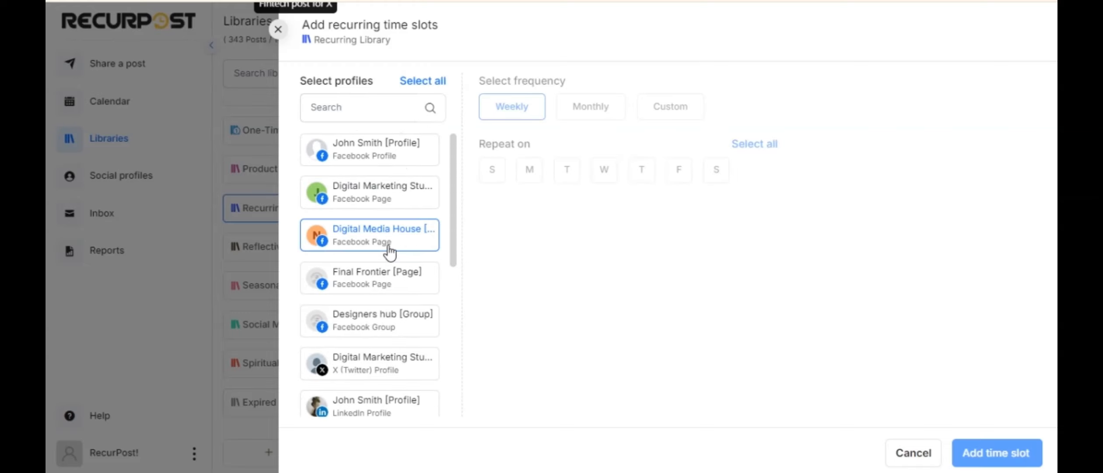
{"action": "left_click", "coordinate": [374, 193]}
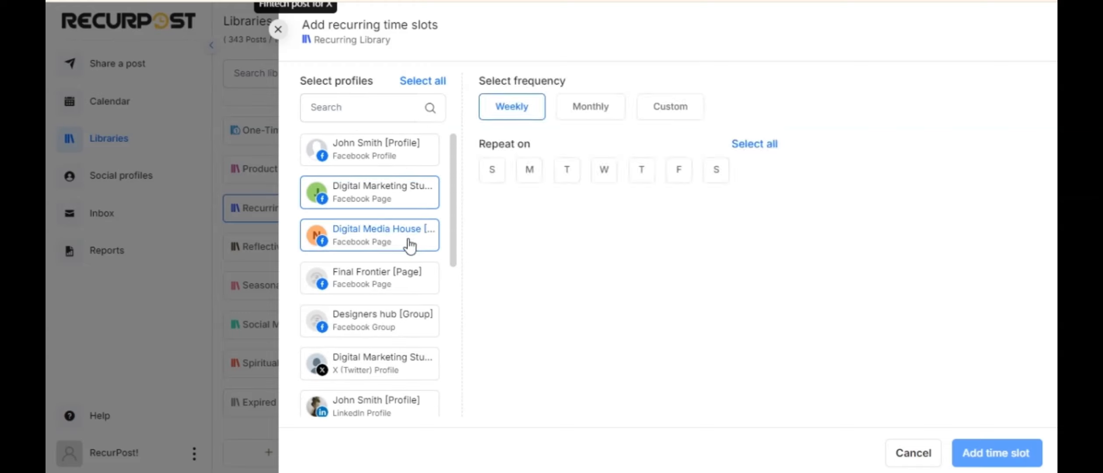
Add the Digital Marketing X profile, the personal LinkedIn profile and the Digital Marketing Instagram business profile to the selected profiles
{"action": "scroll", "coordinate": [398, 331], "scroll_direction": "down", "scroll_amount": 1}
{"action": "left_click", "coordinate": [397, 334]}
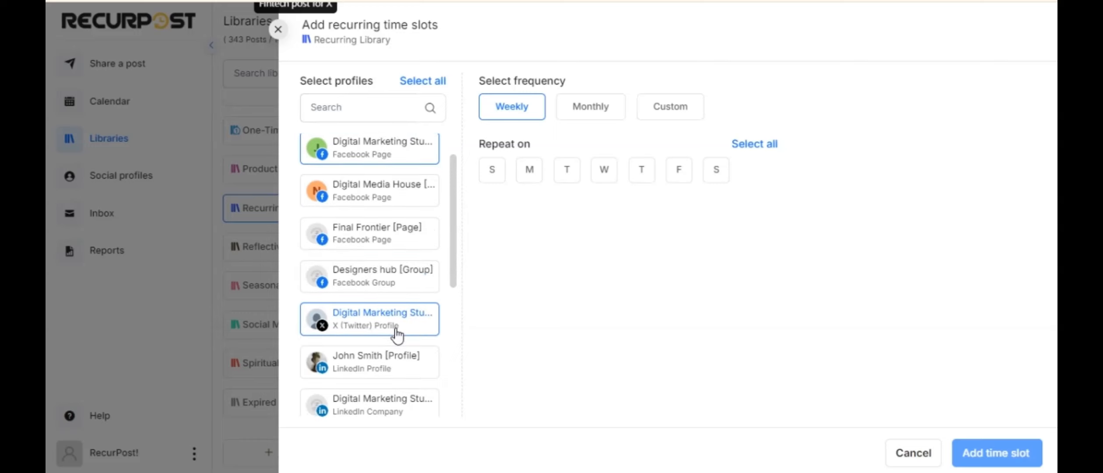
{"action": "scroll", "coordinate": [397, 334], "scroll_direction": "down", "scroll_amount": 2}
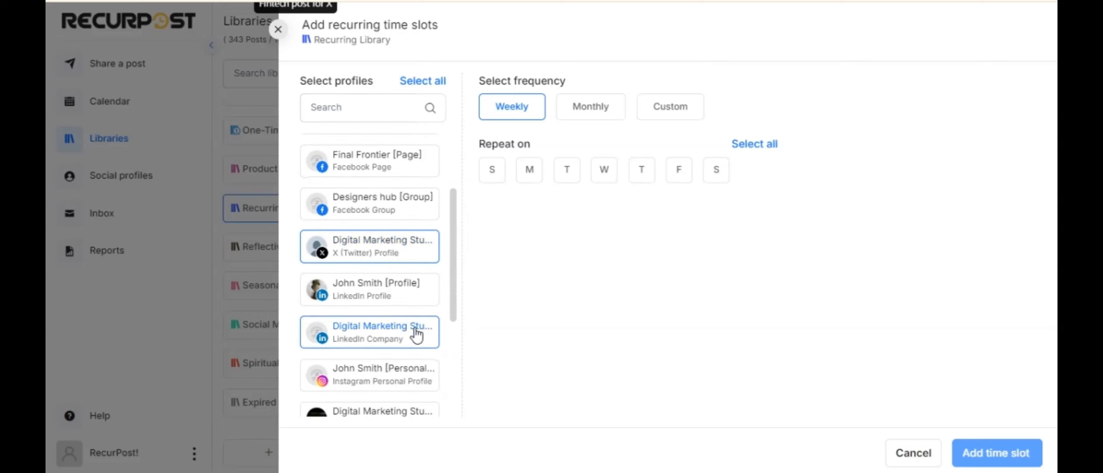
{"action": "left_click", "coordinate": [400, 290]}
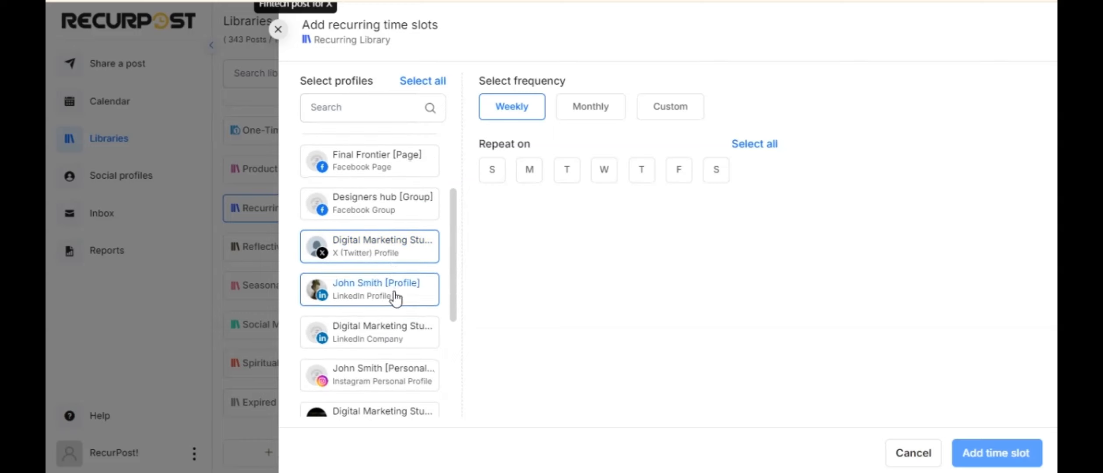
{"action": "scroll", "coordinate": [400, 294], "scroll_direction": "down", "scroll_amount": 3}
{"action": "left_click", "coordinate": [397, 311]}
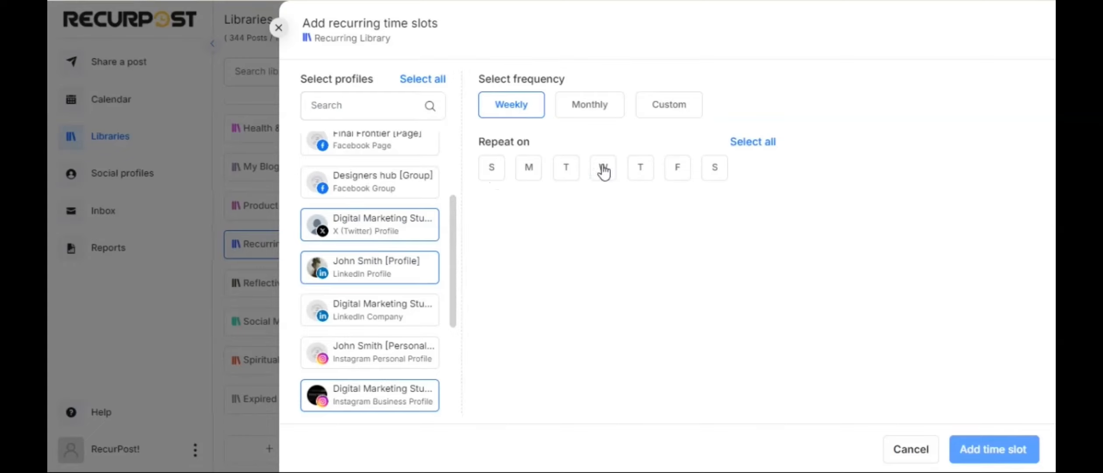
Try the Monthly frequency and a Custom one with the second repeat rule set to the 3rd Thursday of each month
{"action": "left_click", "coordinate": [604, 105]}
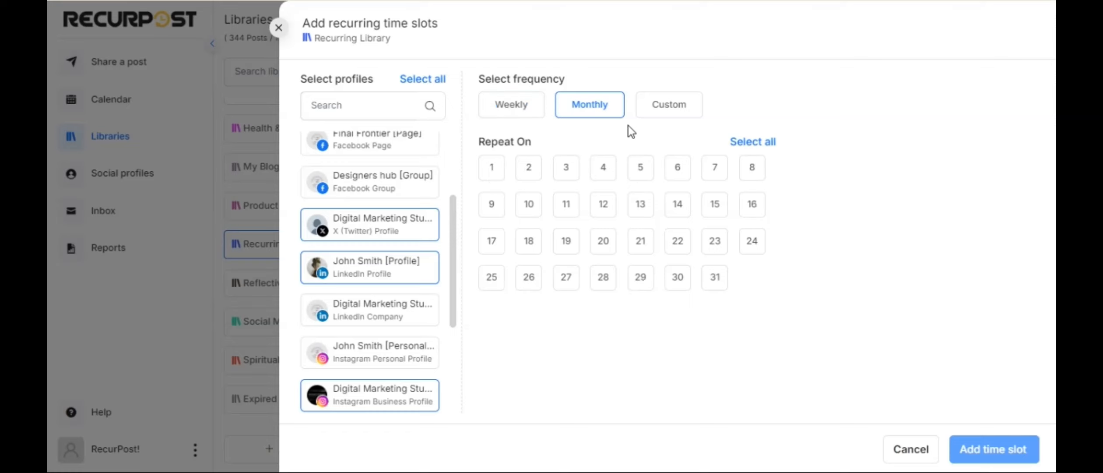
{"action": "left_click", "coordinate": [676, 114]}
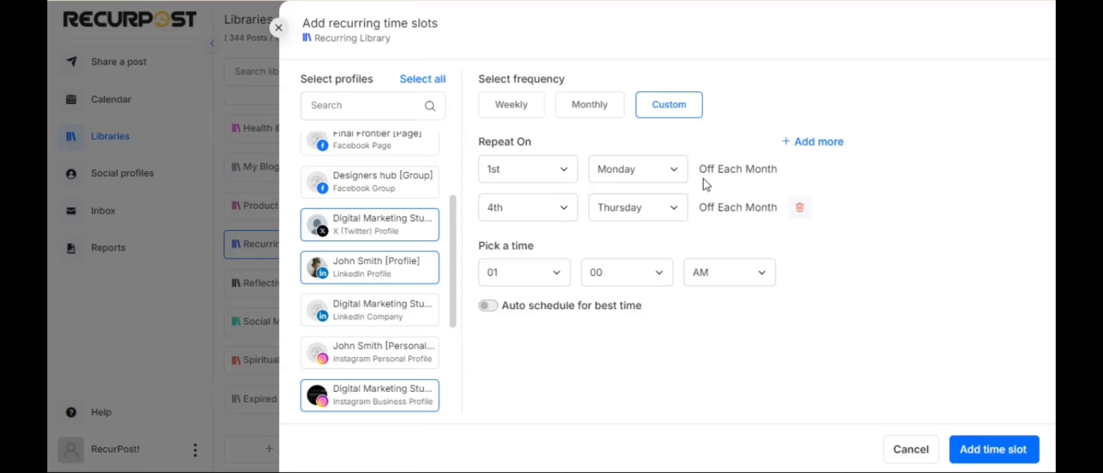
{"action": "left_click", "coordinate": [550, 217]}
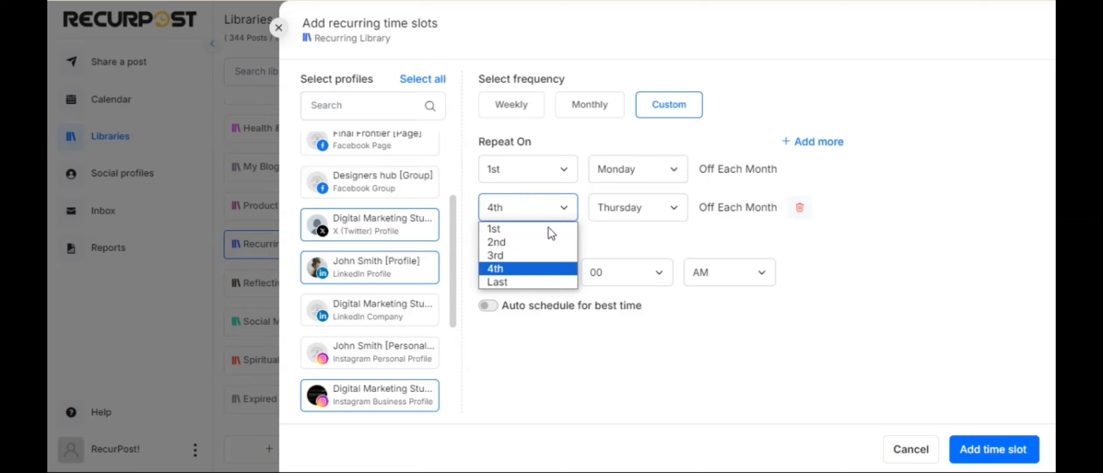
{"action": "left_click", "coordinate": [551, 257]}
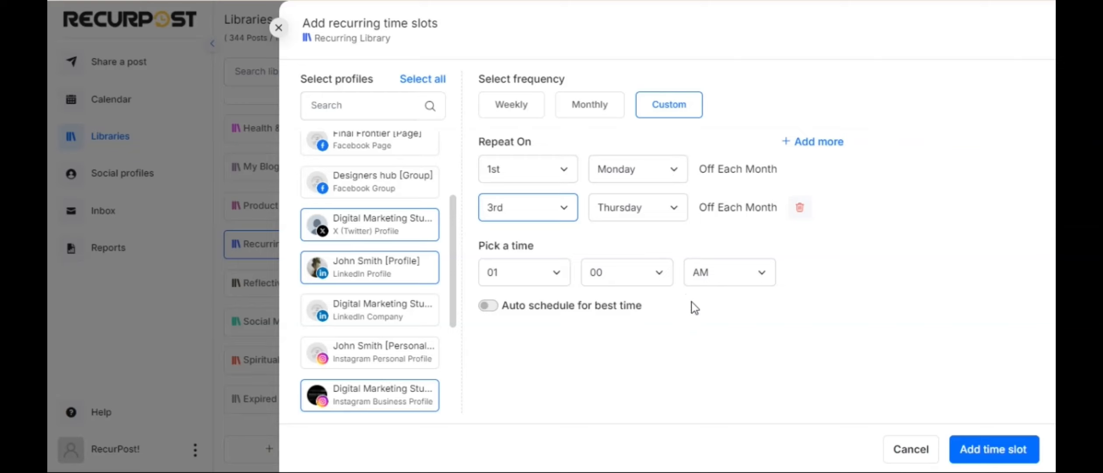
Add a Weekly time slot that repeats on all seven days with auto scheduling for best time turned on
{"action": "left_click", "coordinate": [505, 105]}
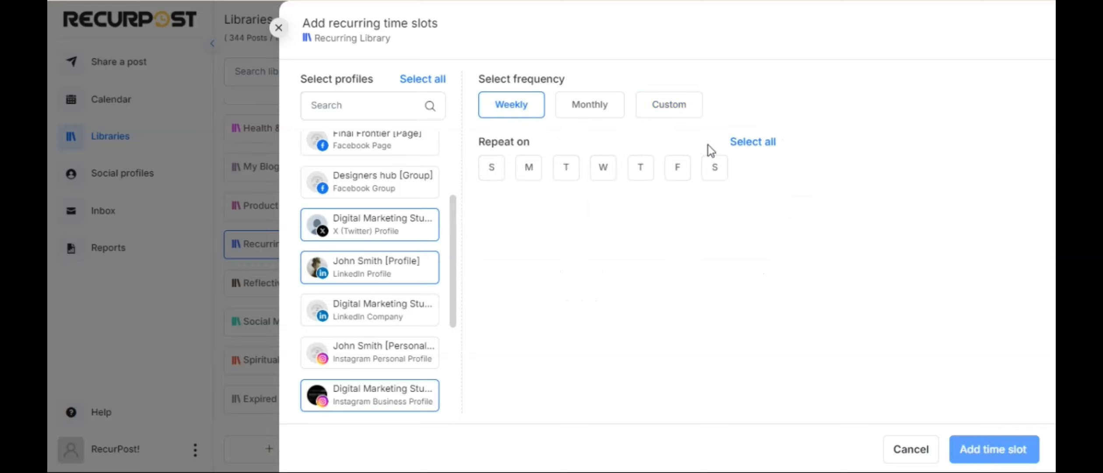
{"action": "left_click", "coordinate": [739, 147]}
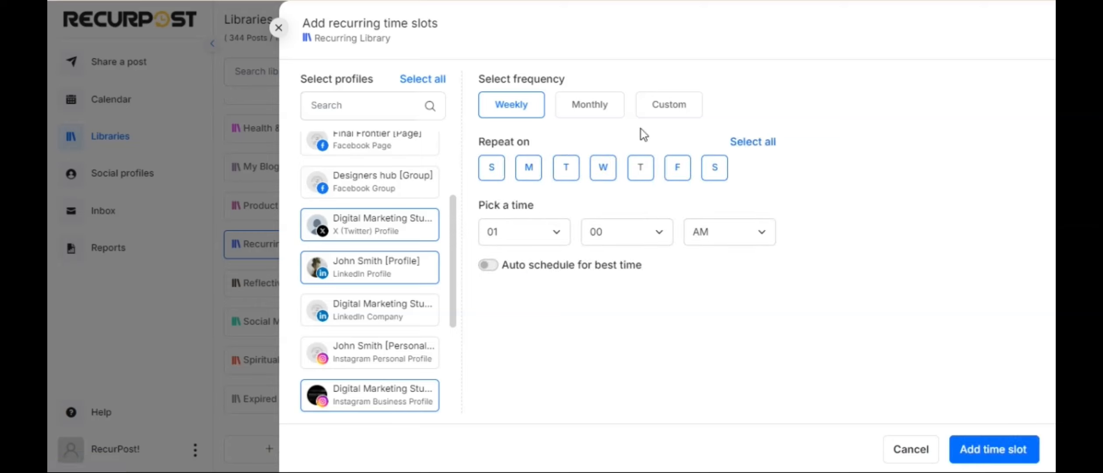
{"action": "left_click", "coordinate": [489, 264]}
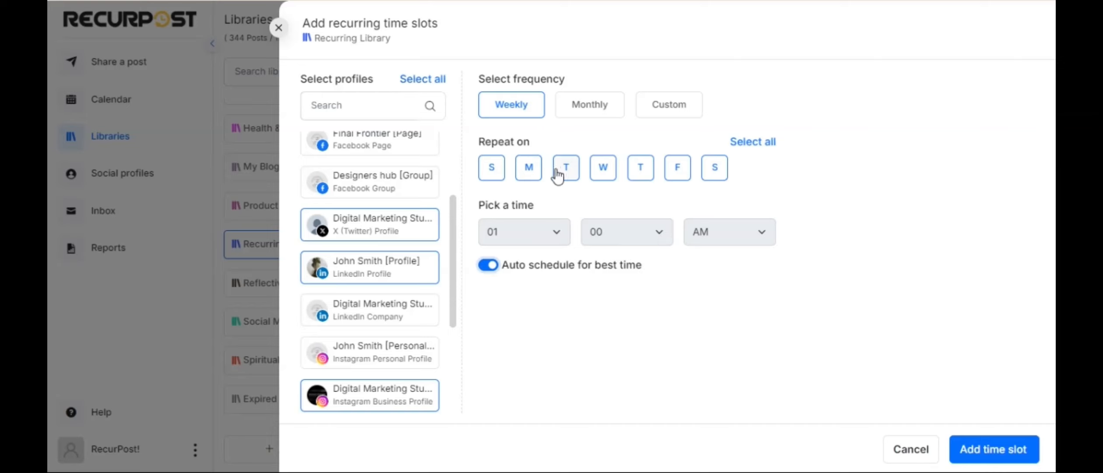
{"action": "left_click", "coordinate": [984, 451]}
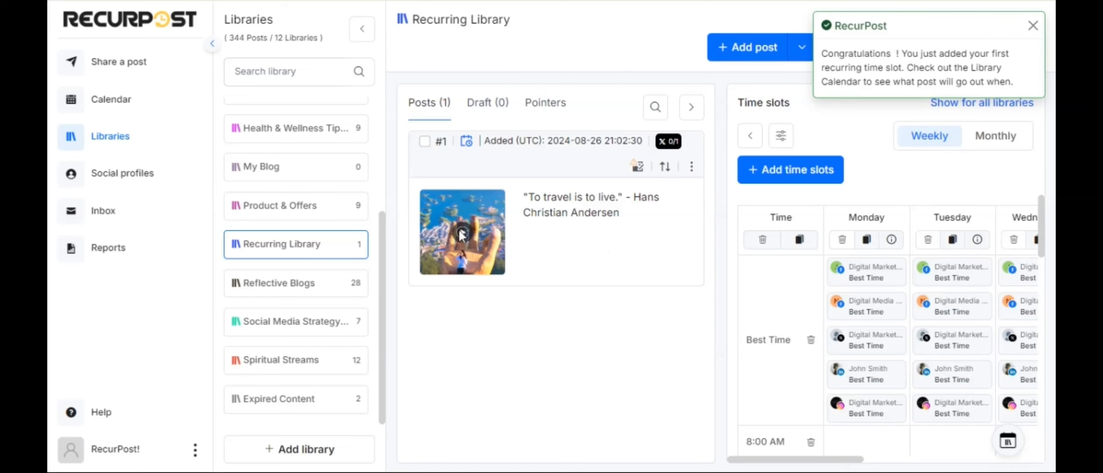
Rename Recurring Library as "One-time use Library", turn on its One time use option and save it
{"action": "left_click", "coordinate": [248, 256]}
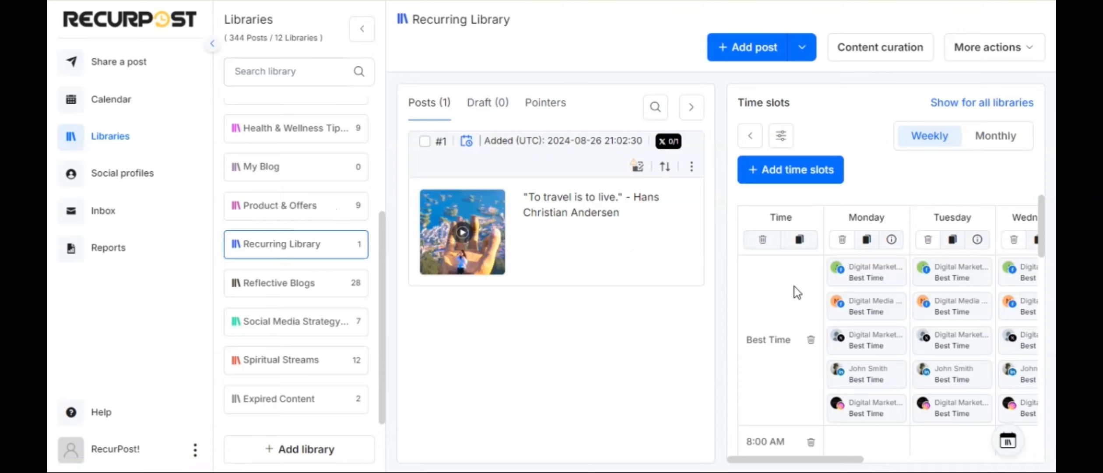
{"action": "scroll", "coordinate": [860, 302], "scroll_direction": "right", "scroll_amount": 3}
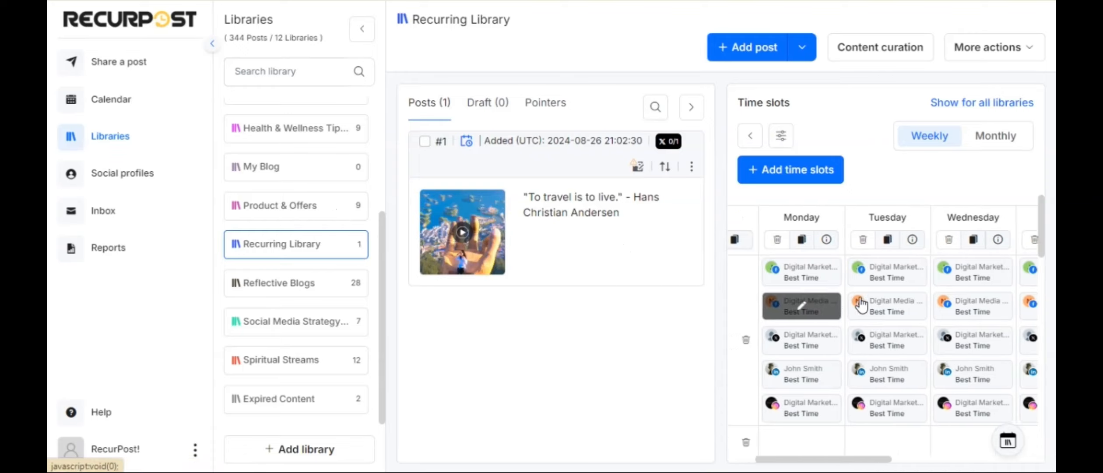
{"action": "scroll", "coordinate": [861, 303], "scroll_direction": "right", "scroll_amount": 4}
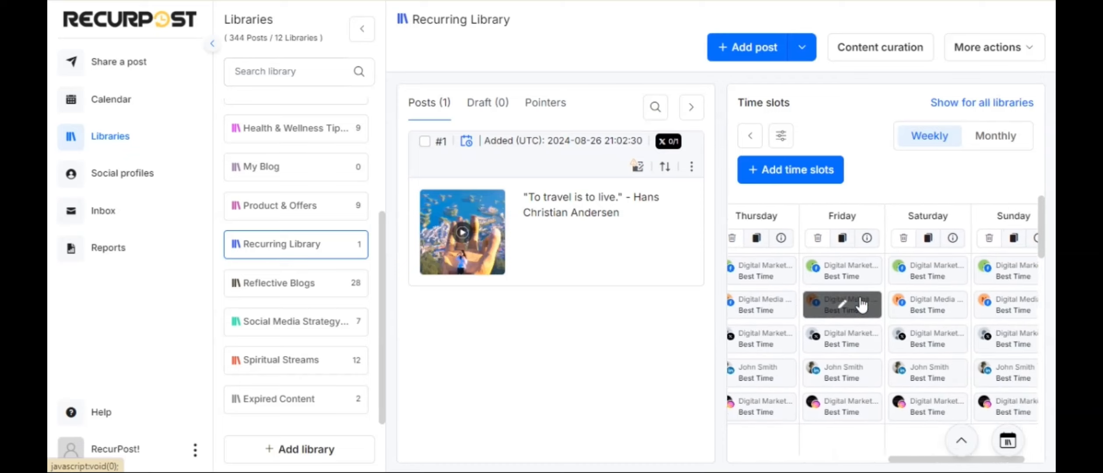
{"action": "scroll", "coordinate": [861, 303], "scroll_direction": "left", "scroll_amount": 5}
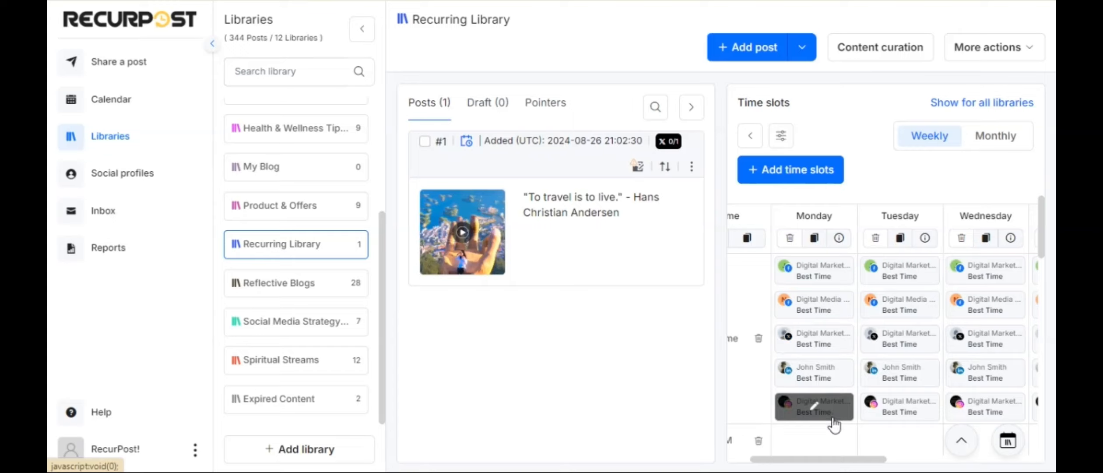
{"action": "scroll", "coordinate": [834, 423], "scroll_direction": "left", "scroll_amount": 2}
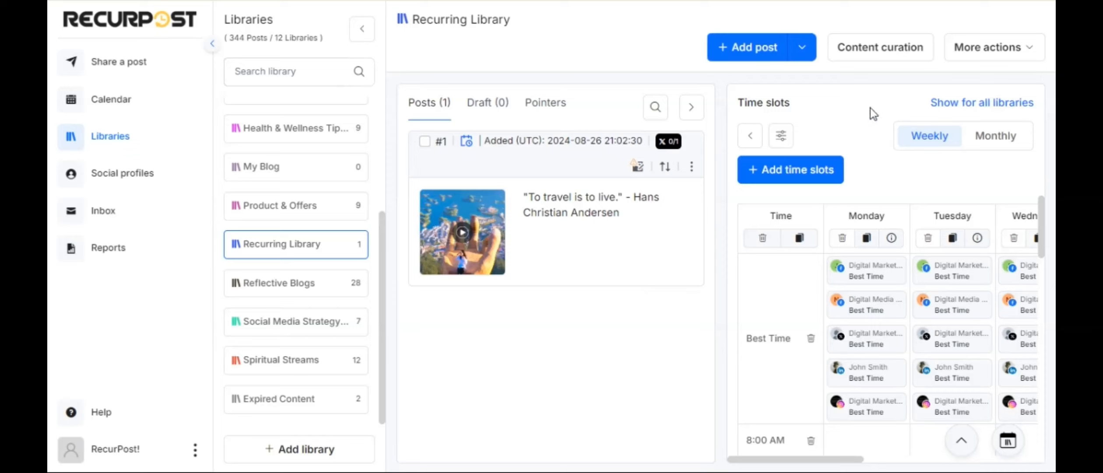
{"action": "left_click", "coordinate": [1004, 52]}
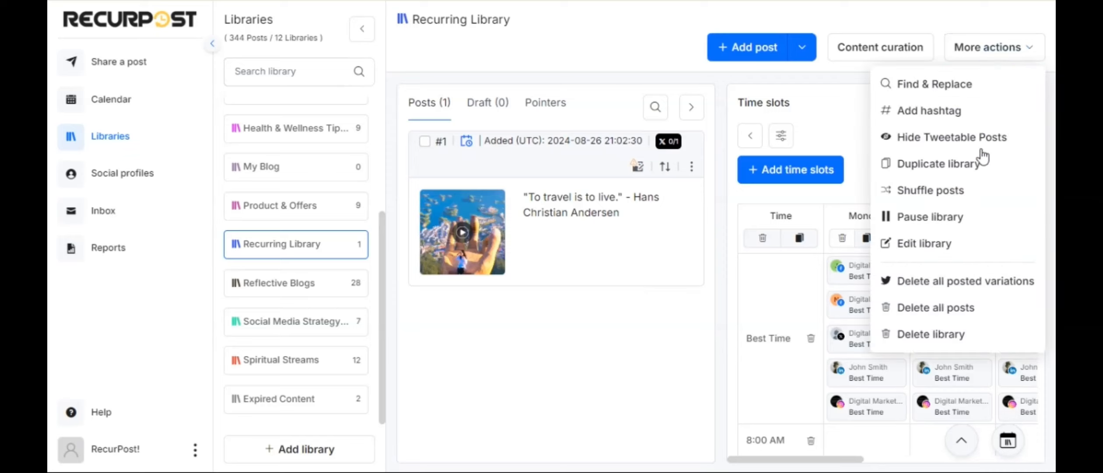
{"action": "left_click", "coordinate": [941, 243]}
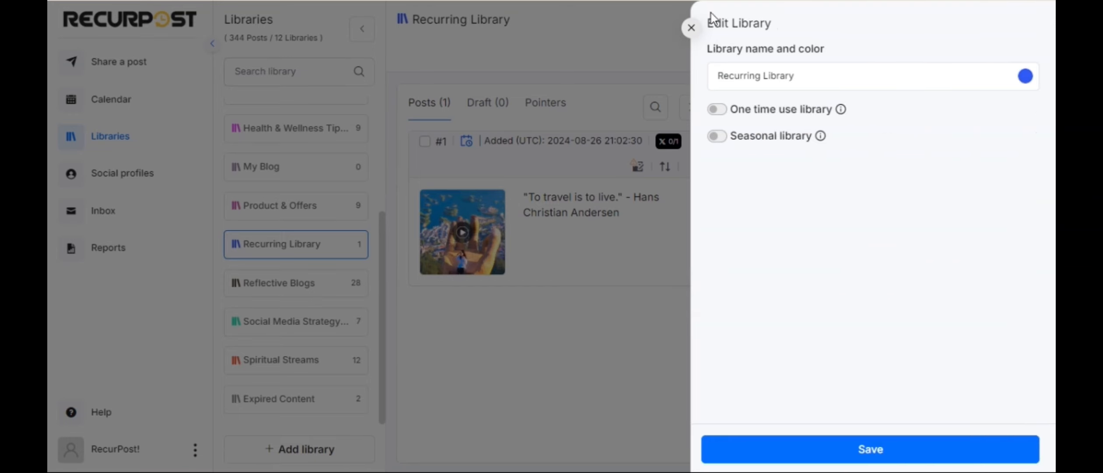
{"action": "triple_click", "coordinate": [785, 90]}
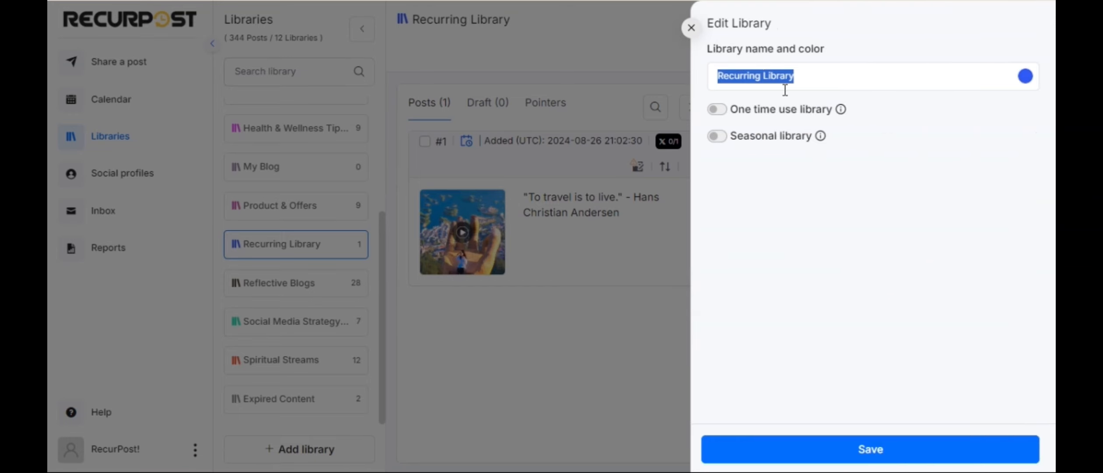
{"action": "type", "text": "One-time use"}
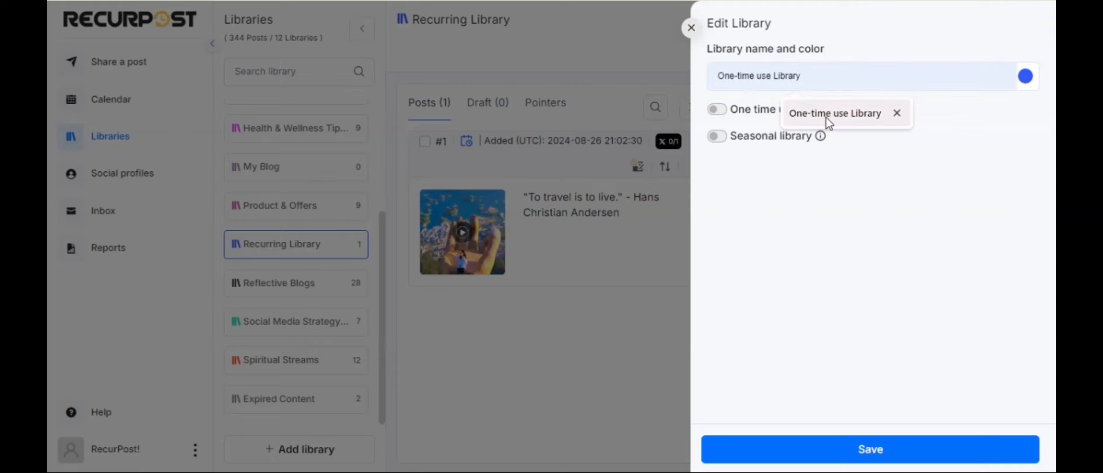
{"action": "left_click", "coordinate": [826, 117]}
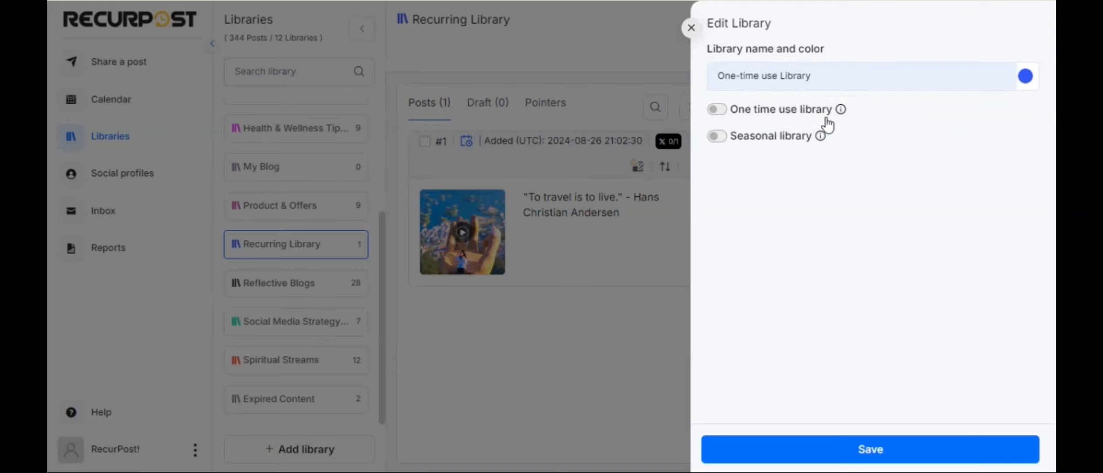
{"action": "left_click", "coordinate": [718, 112]}
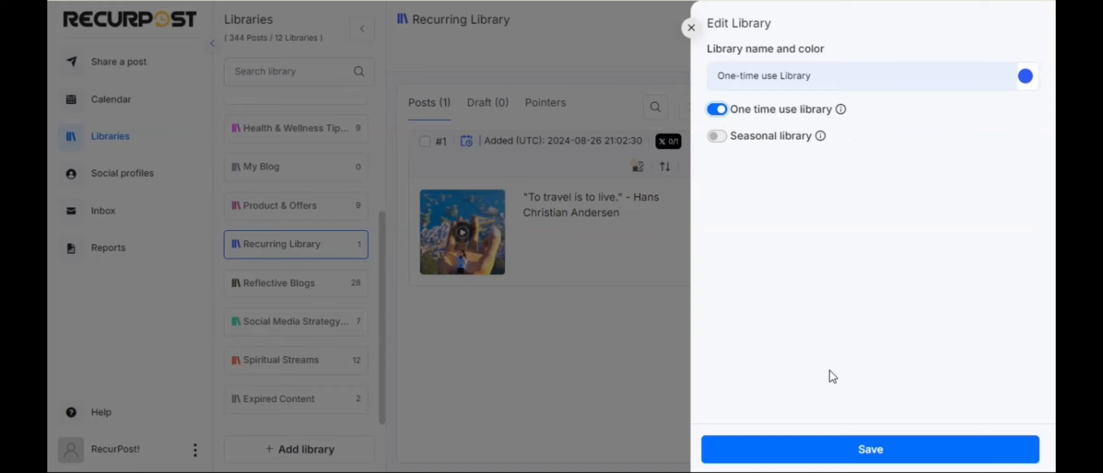
{"action": "left_click", "coordinate": [836, 450]}
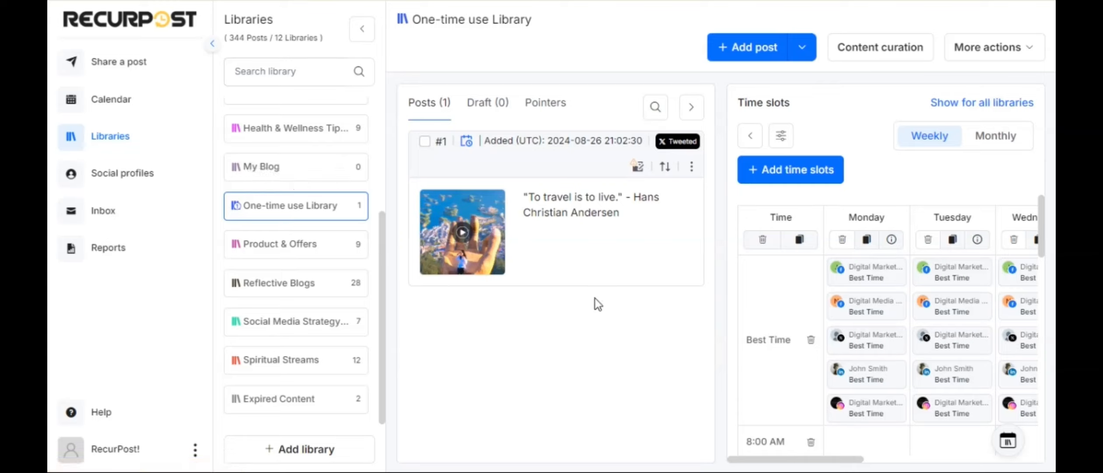
{"action": "scroll", "coordinate": [877, 341], "scroll_direction": "right", "scroll_amount": 2}
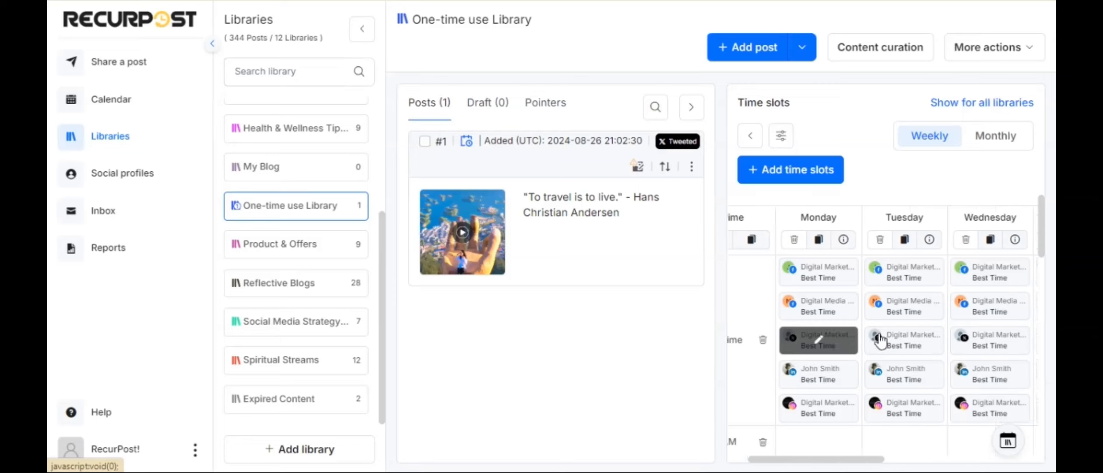
{"action": "scroll", "coordinate": [879, 341], "scroll_direction": "right", "scroll_amount": 4}
{"action": "scroll", "coordinate": [880, 340], "scroll_direction": "left", "scroll_amount": 6}
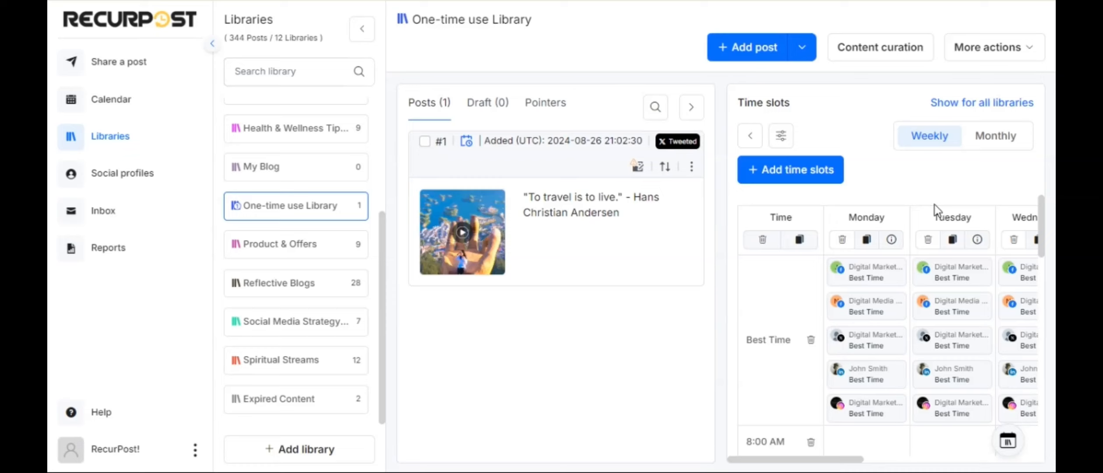
Edit One-time use Library: rename it "Seasonal Library" and switch it from the One time use option to the Seasonal library option
{"action": "left_click", "coordinate": [1020, 54]}
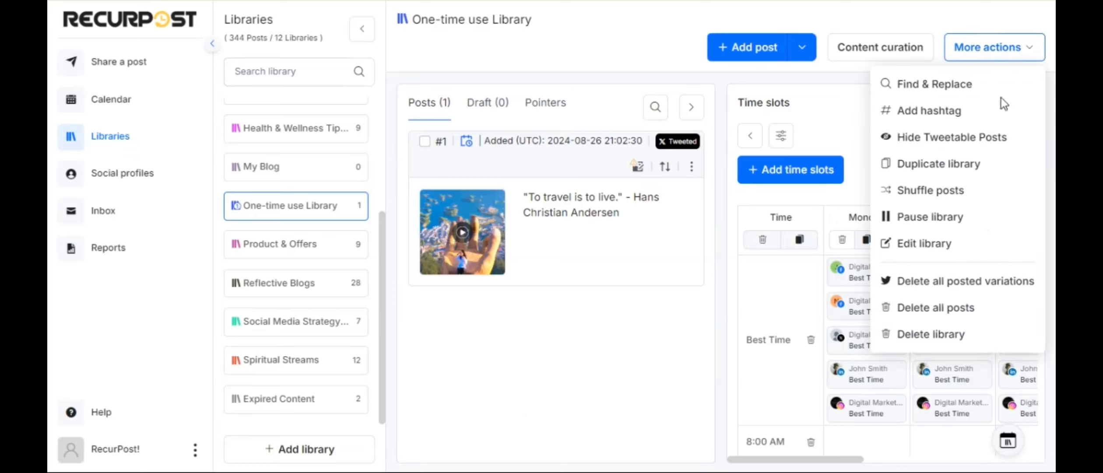
{"action": "left_click", "coordinate": [927, 250]}
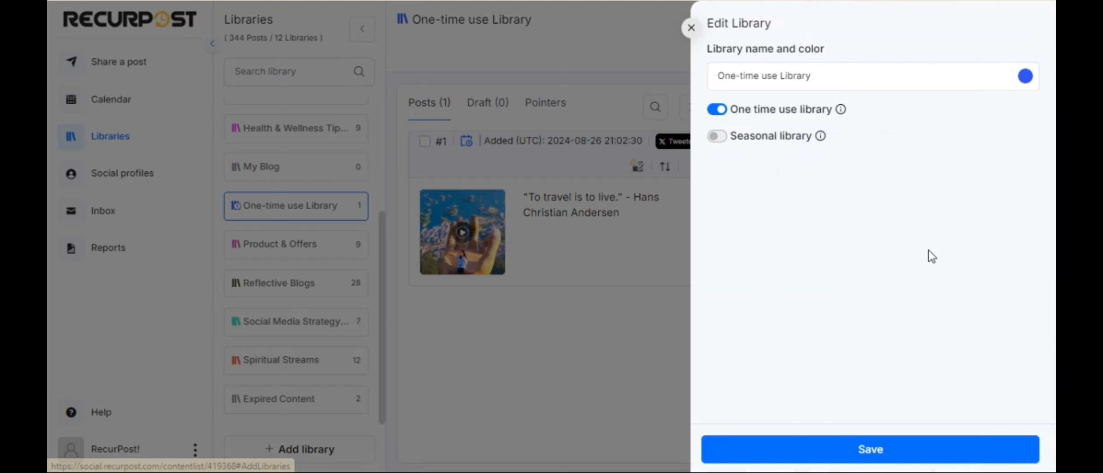
{"action": "triple_click", "coordinate": [770, 76]}
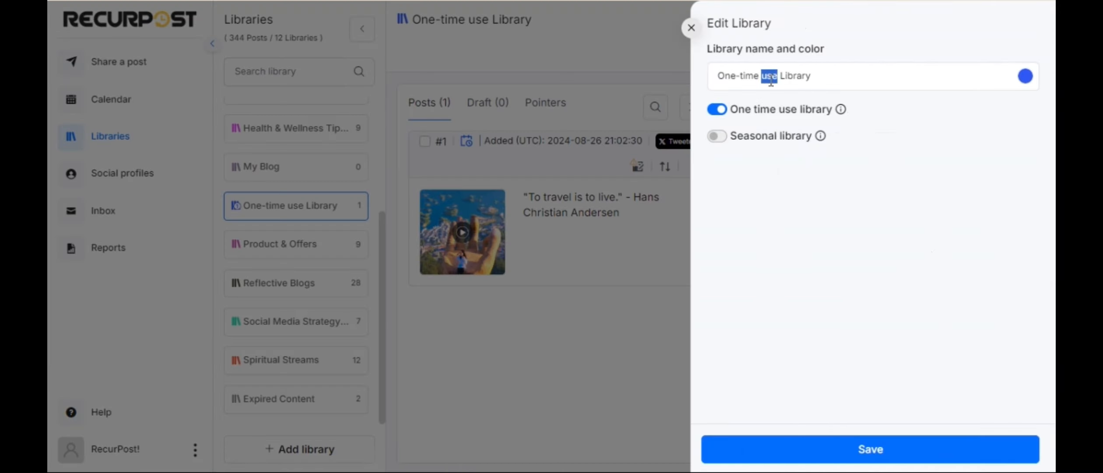
{"action": "type", "text": "seas"}
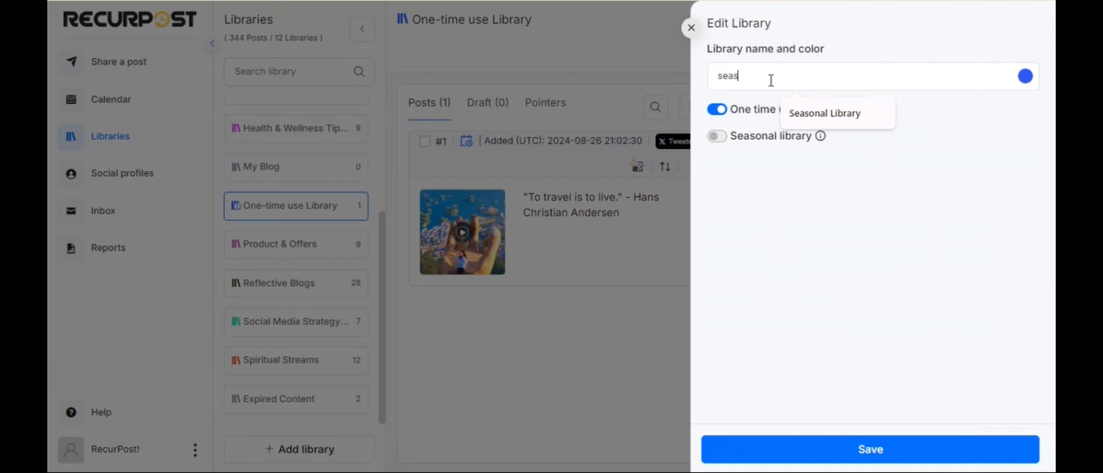
{"action": "left_click", "coordinate": [804, 108]}
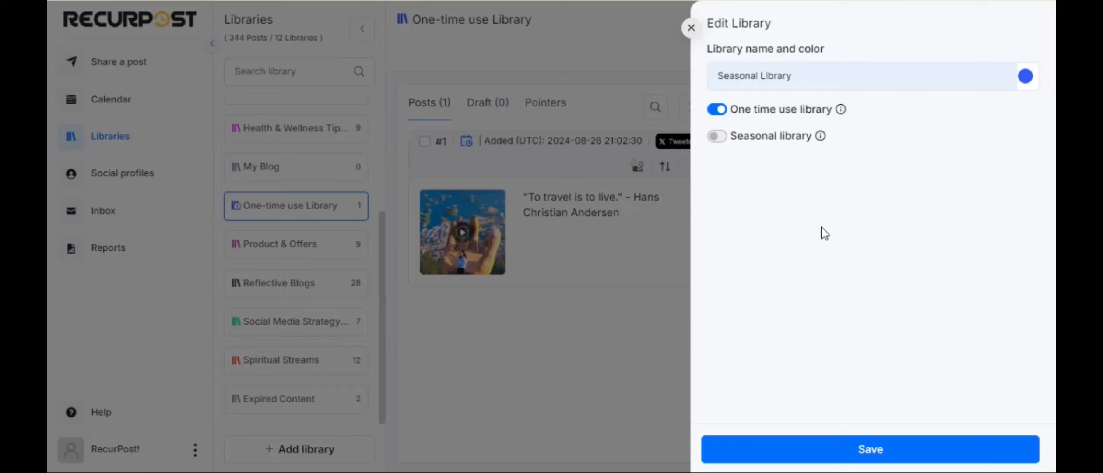
{"action": "left_click", "coordinate": [724, 141]}
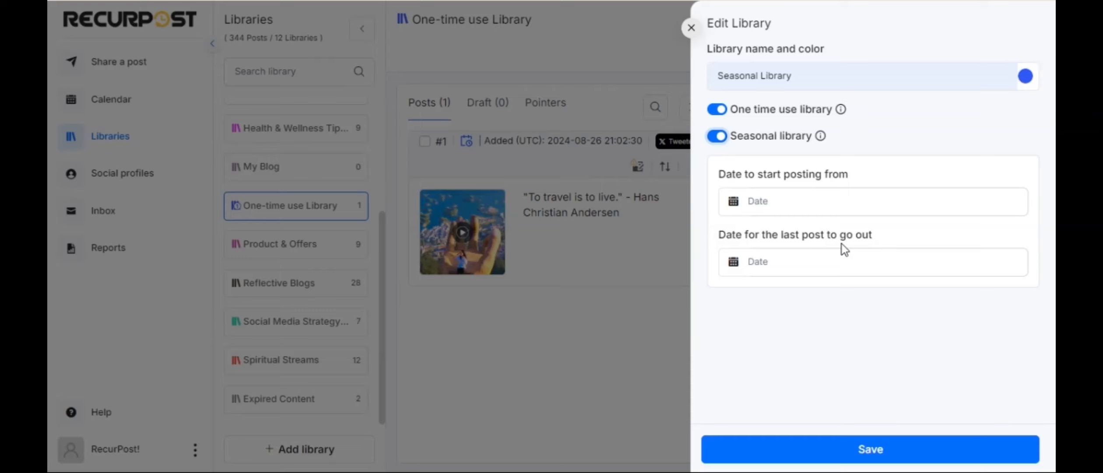
{"action": "left_click", "coordinate": [717, 110]}
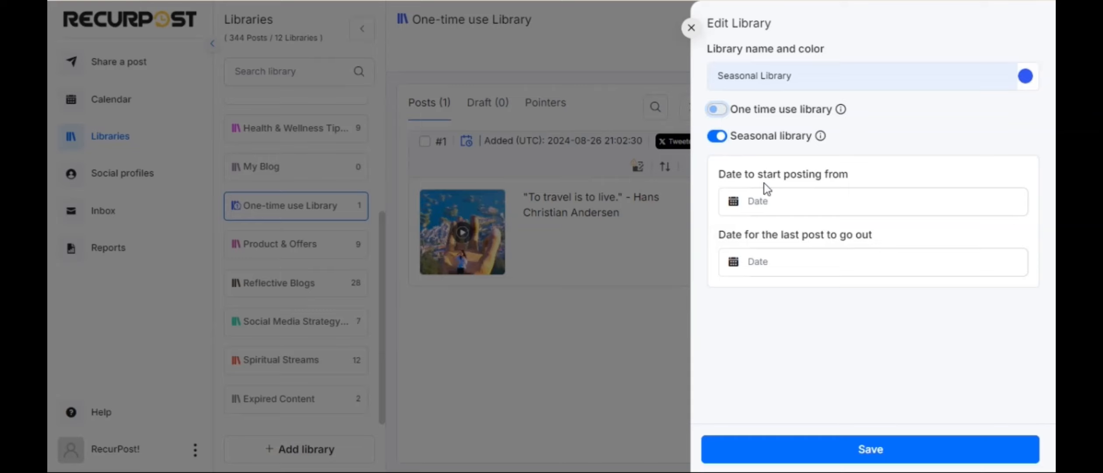
Set the seasonal library's date to start posting from to 15 December
{"action": "left_click", "coordinate": [779, 206]}
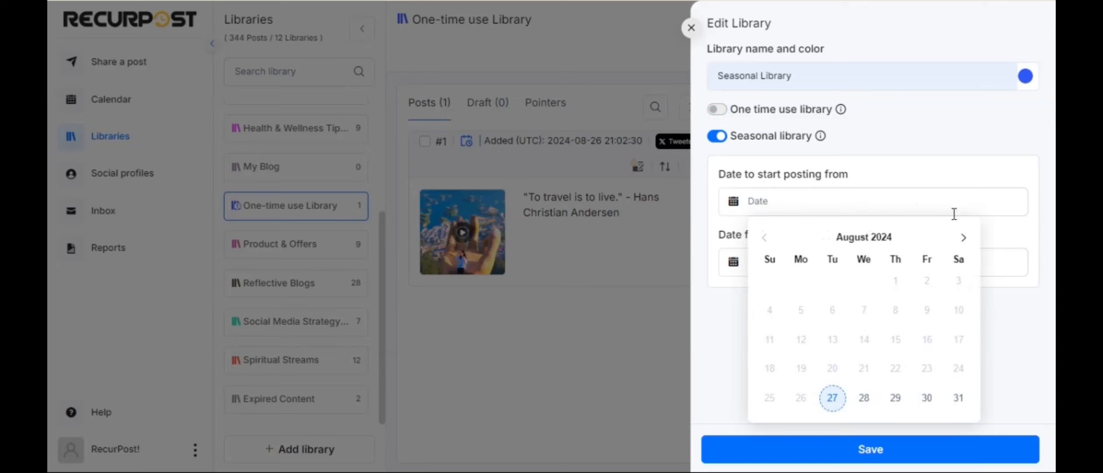
{"action": "left_click", "coordinate": [963, 239]}
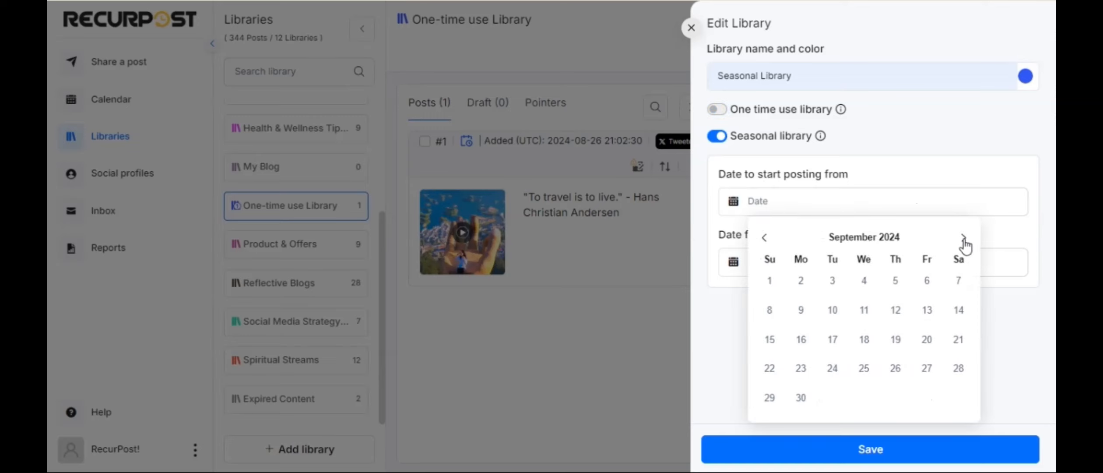
{"action": "left_click", "coordinate": [963, 239]}
{"action": "left_click", "coordinate": [963, 238]}
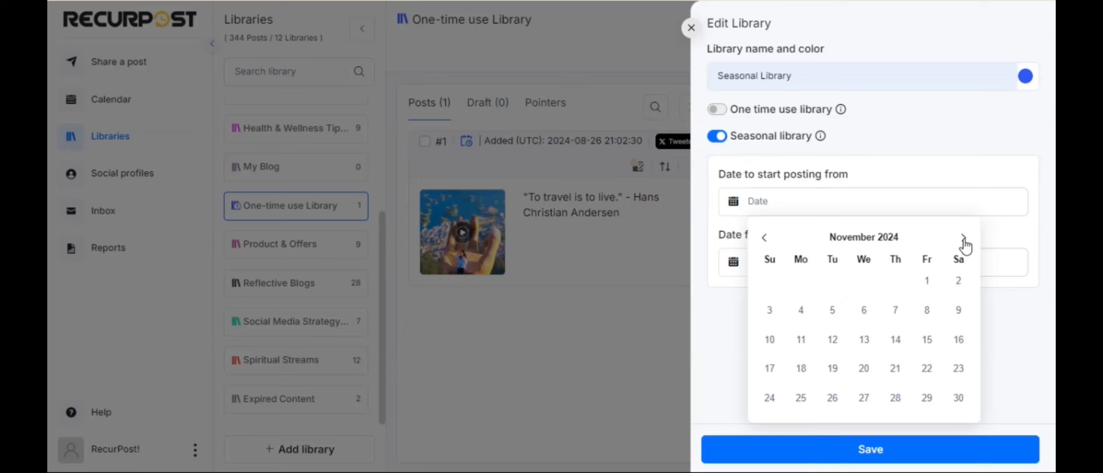
{"action": "left_click", "coordinate": [964, 239]}
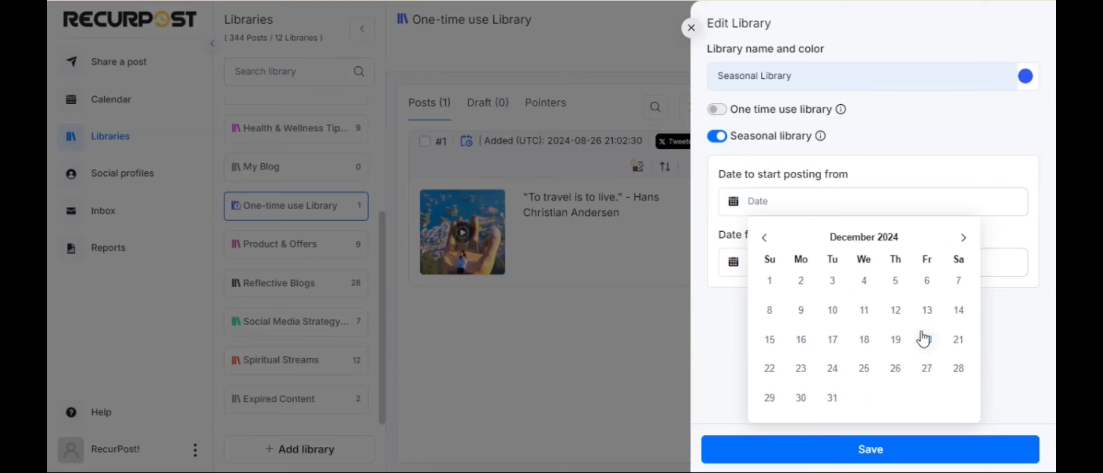
{"action": "left_click", "coordinate": [769, 340]}
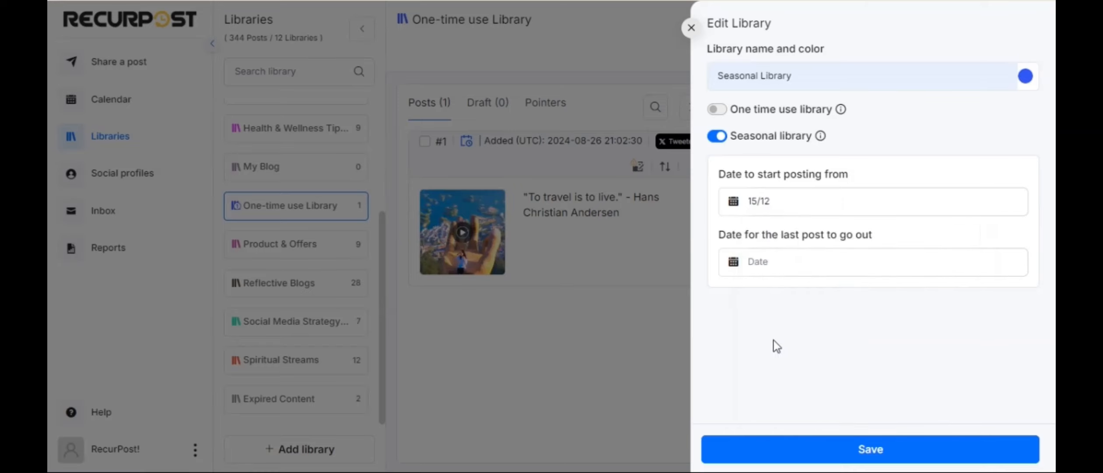
Set the date for the last post to go out to 31 December and save the library
{"action": "left_click", "coordinate": [794, 253]}
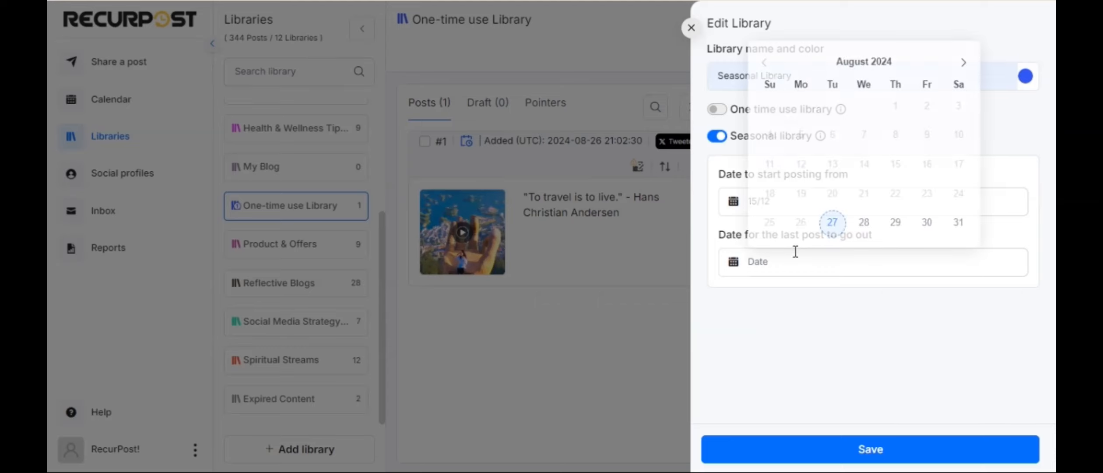
{"action": "left_click", "coordinate": [964, 63]}
{"action": "left_click", "coordinate": [964, 63]}
{"action": "left_click", "coordinate": [963, 63]}
{"action": "left_click", "coordinate": [964, 64]}
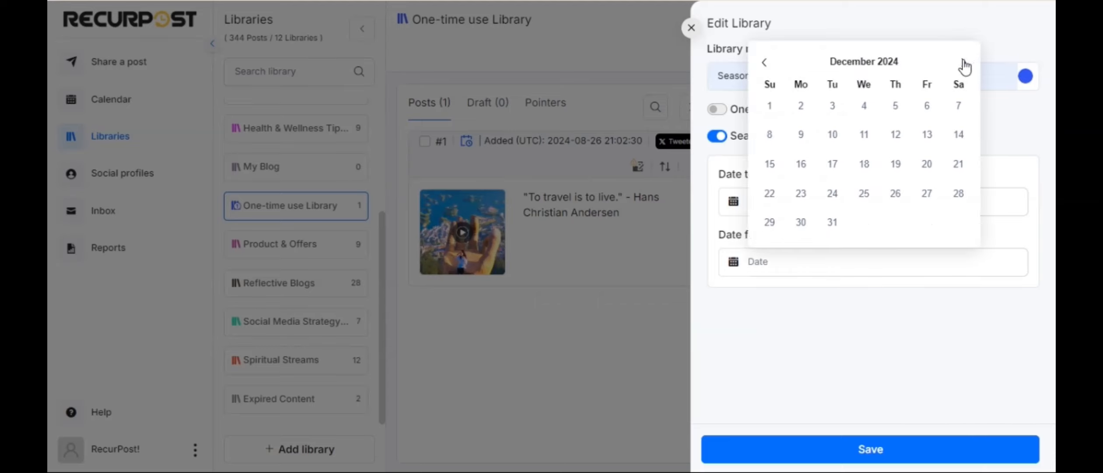
{"action": "left_click", "coordinate": [832, 222]}
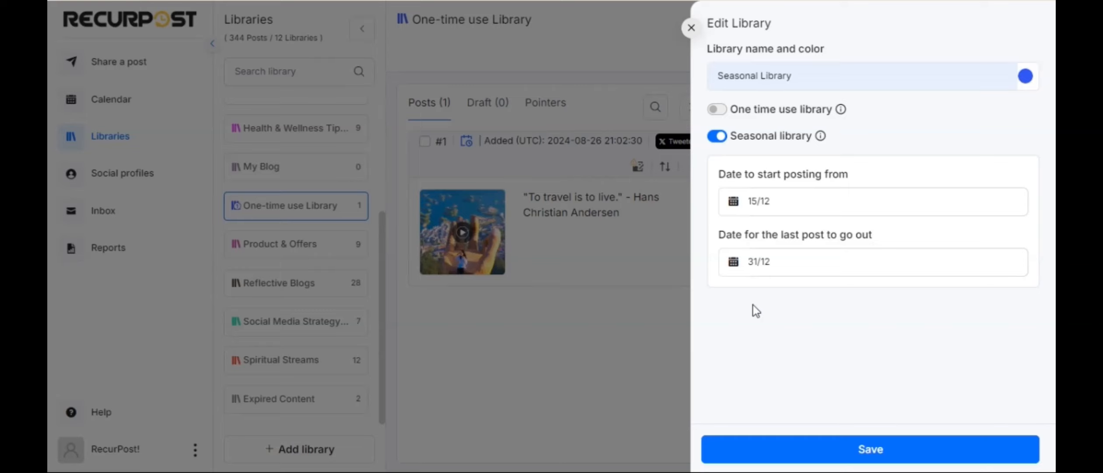
{"action": "left_click", "coordinate": [842, 447]}
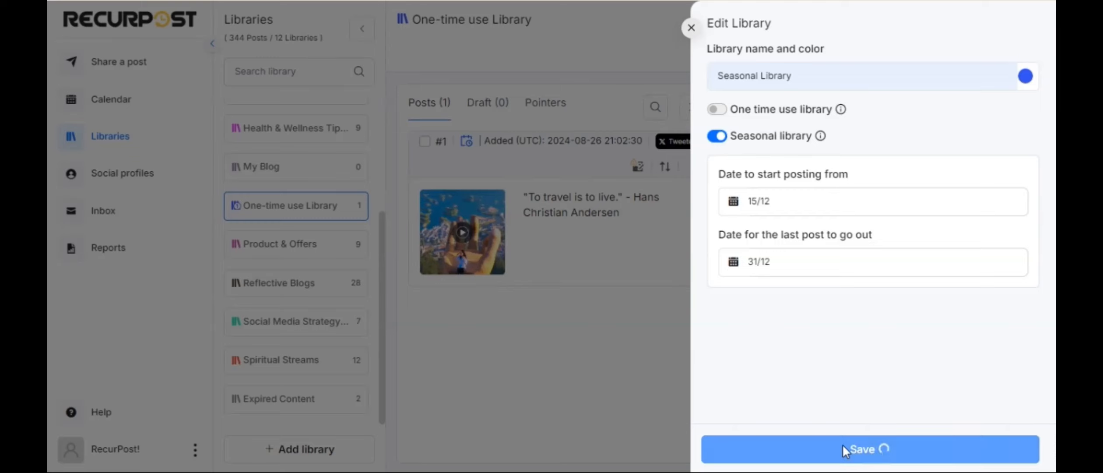